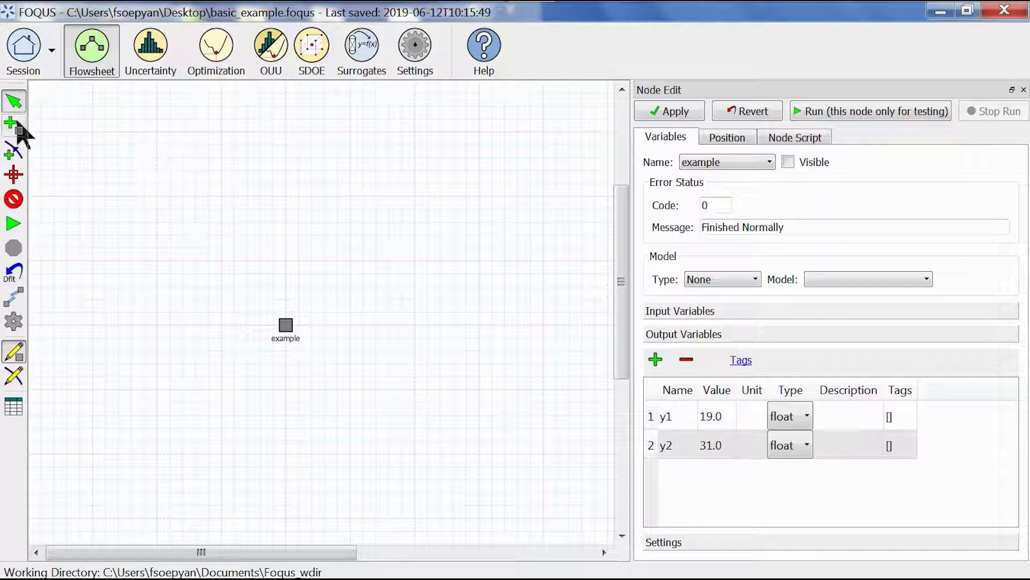
- Add a node named "second" to the flowsheet, to the right of the example node
left_click(15, 127)
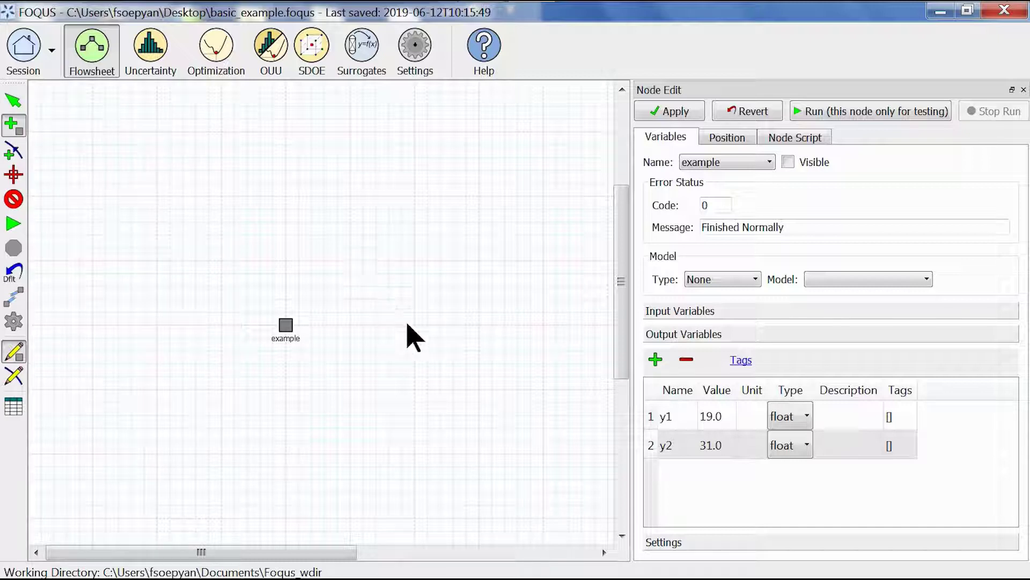
left_click(421, 338)
type("second")
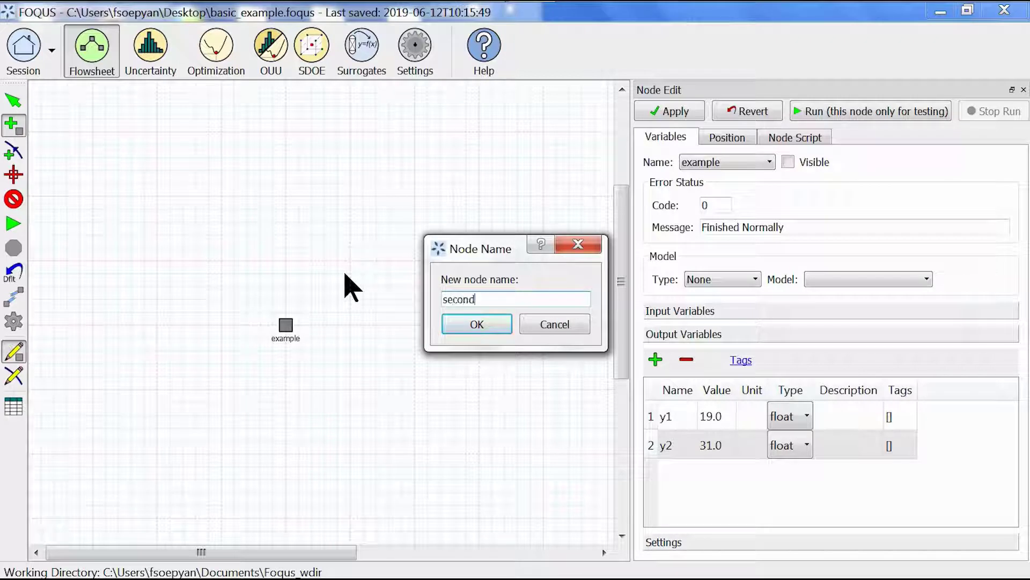
key("Return")
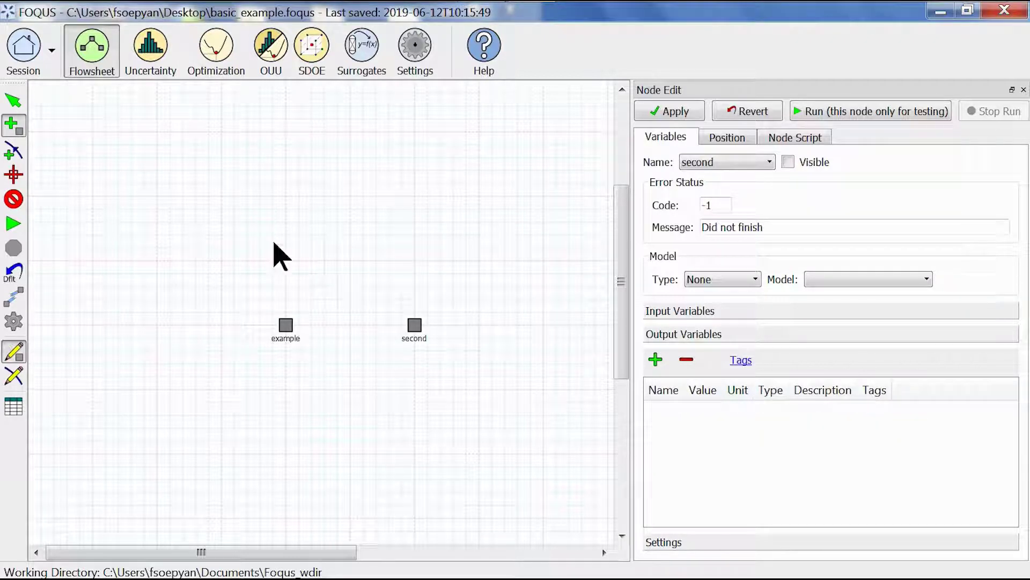
left_click(16, 103)
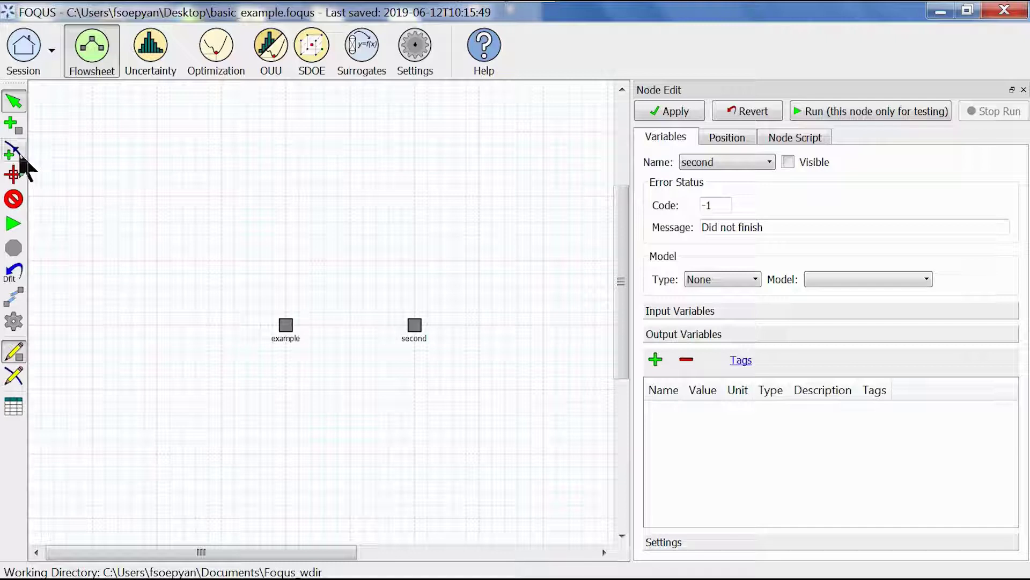
- Connect the example node to the second node with an edge
left_click(20, 157)
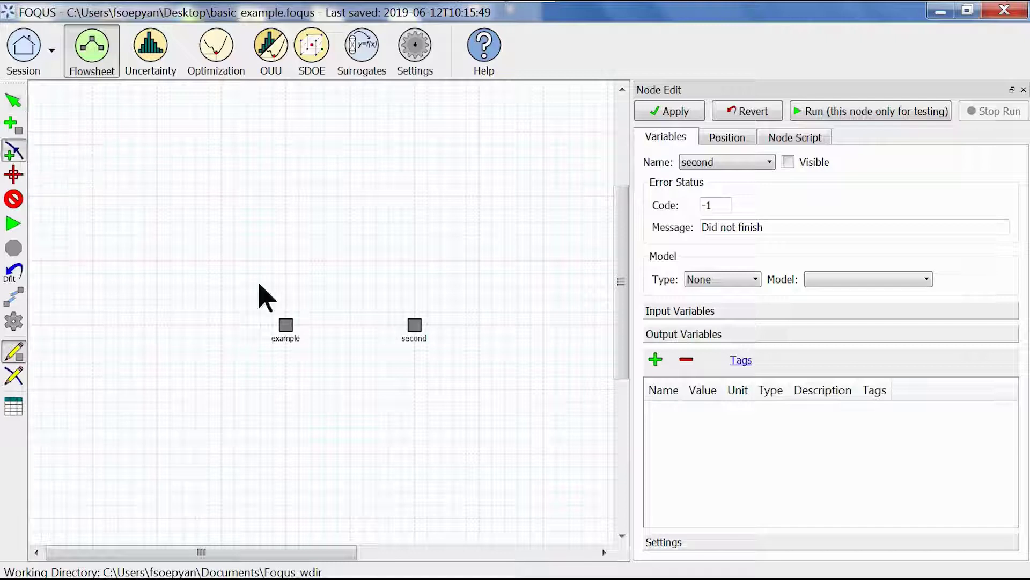
left_click(286, 326)
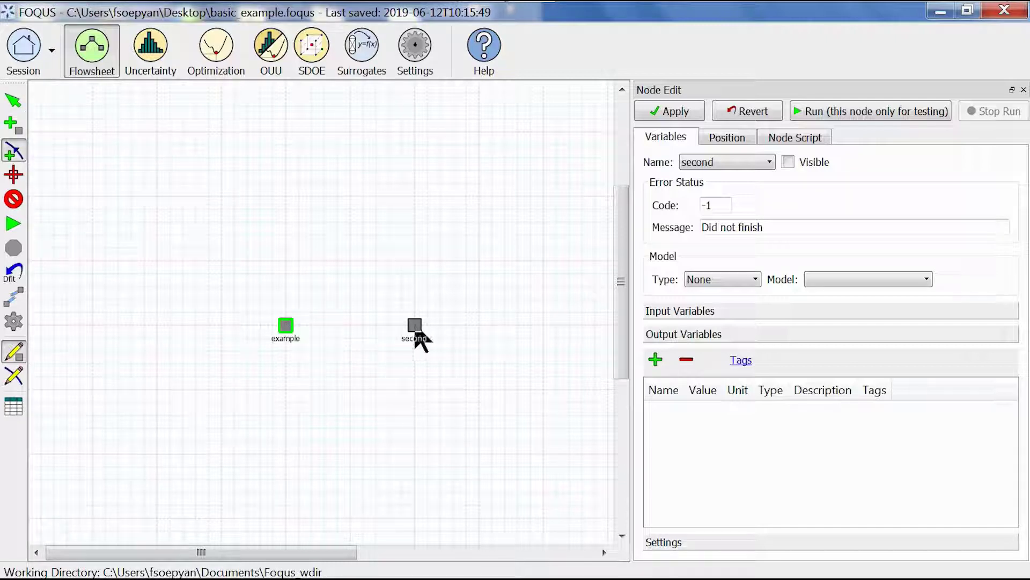
left_click(415, 328)
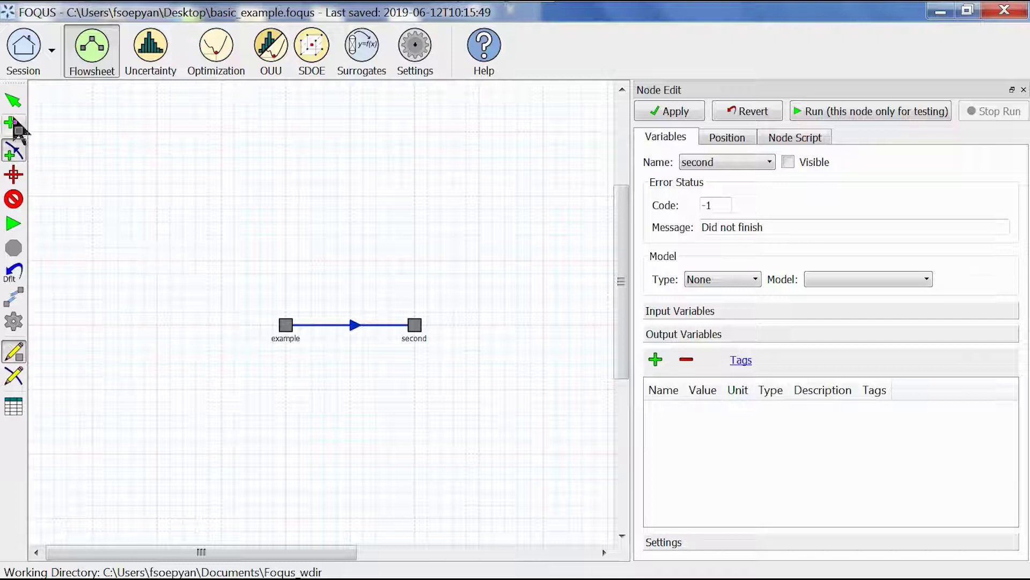
- Delete the edge between the example and second nodes
left_click(14, 101)
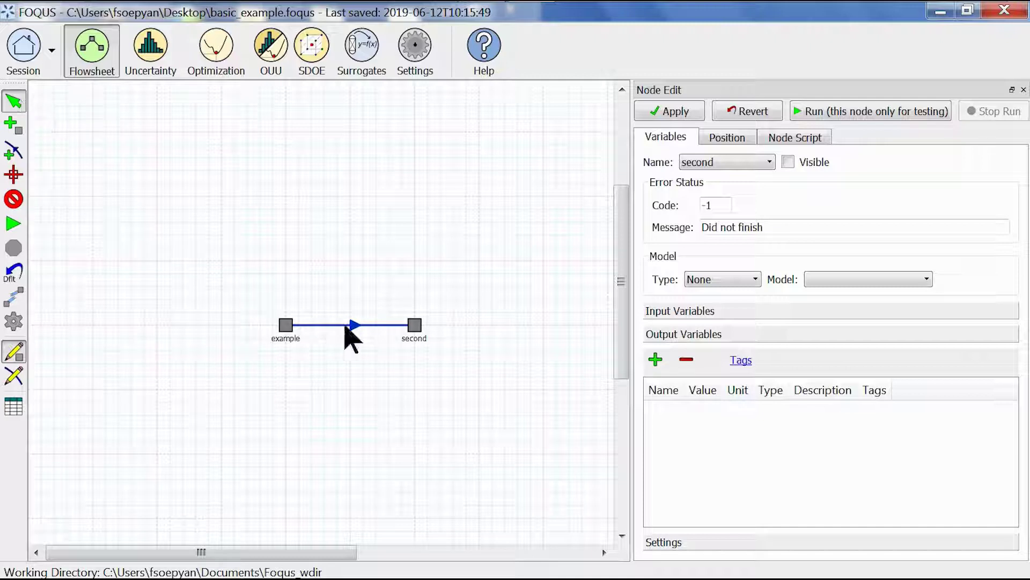
left_click(352, 325)
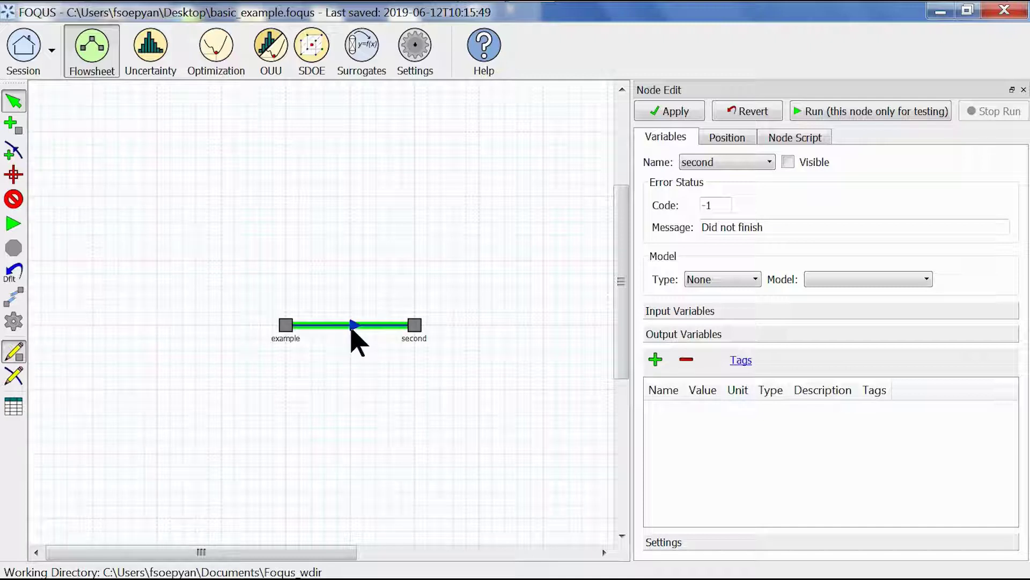
left_click(13, 200)
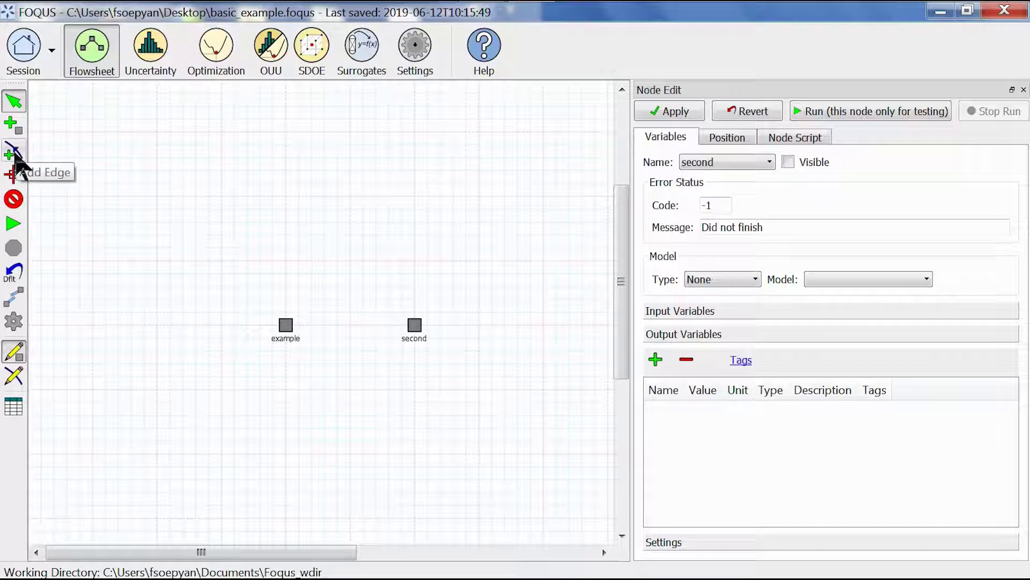
- Add the edge from the example node to the second node again and return to selection mode
left_click(14, 155)
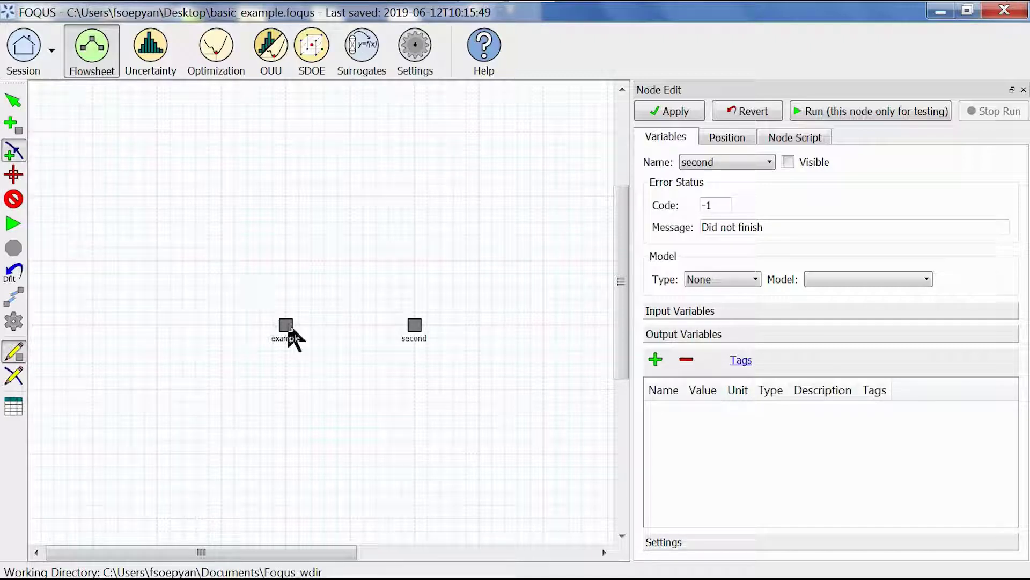
left_click(288, 326)
left_click(416, 327)
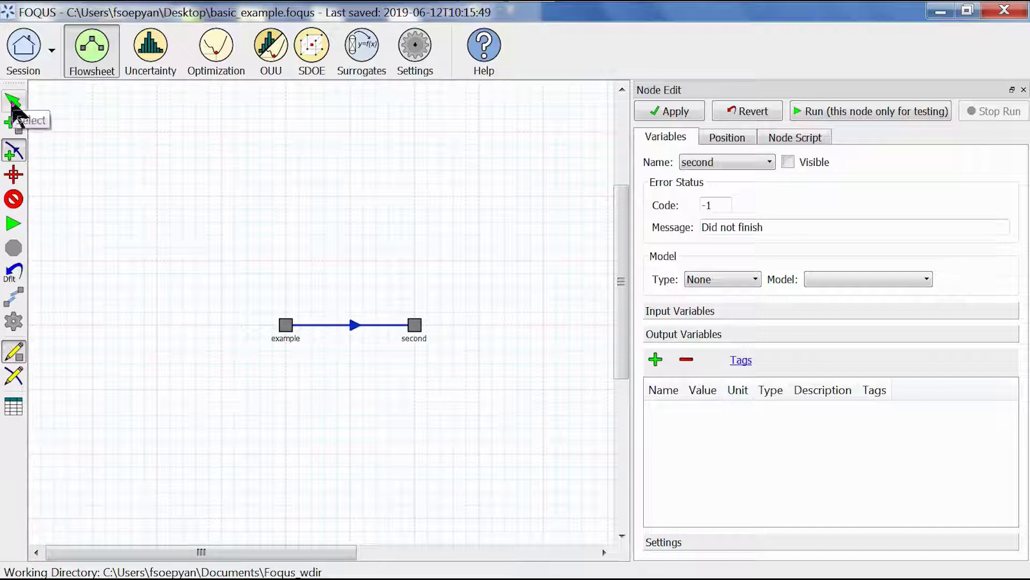
left_click(12, 103)
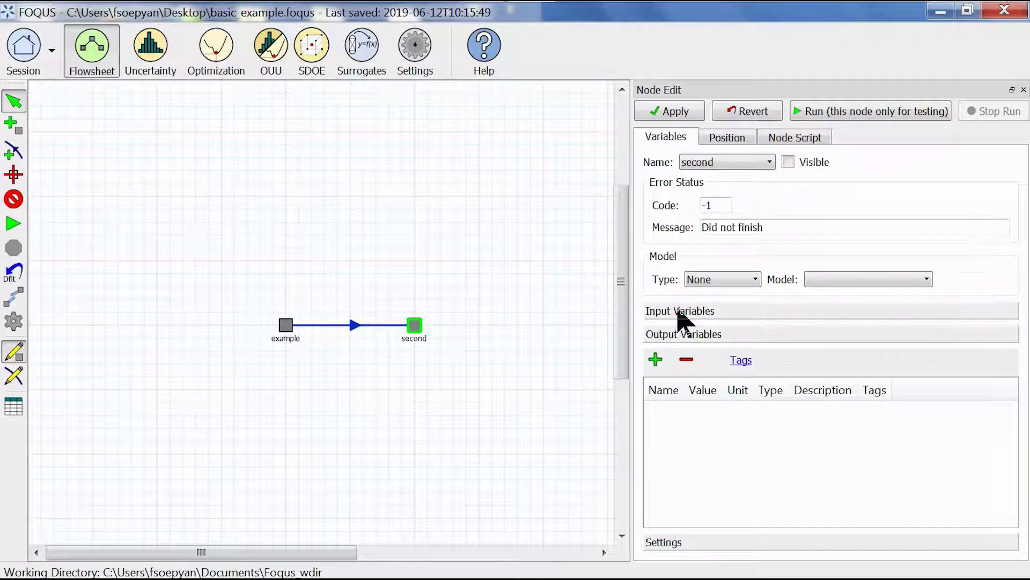
- Add two input variables named y1 and y2 to the second node
left_click(678, 314)
left_click(656, 336)
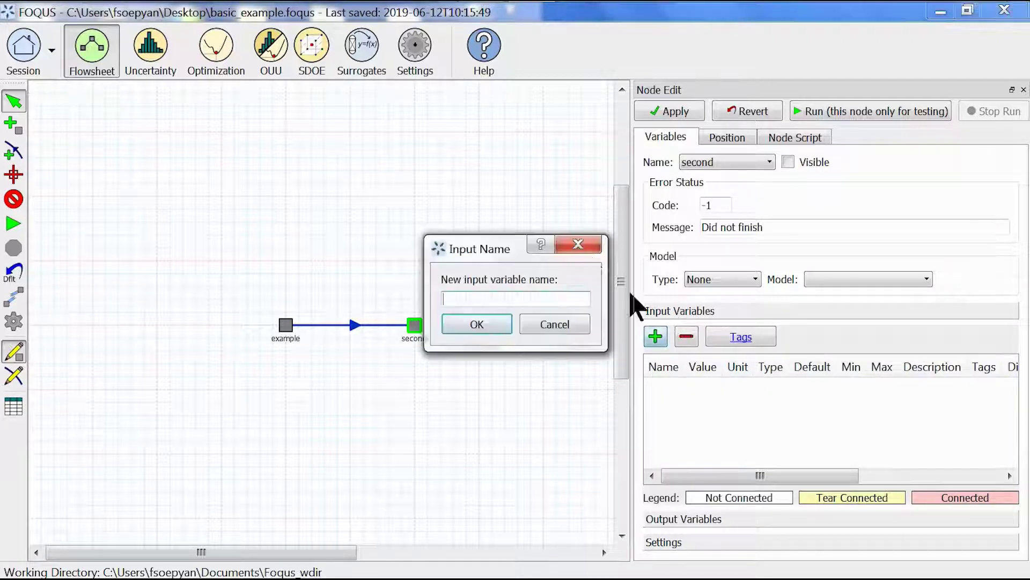
type("y1")
key("Return")
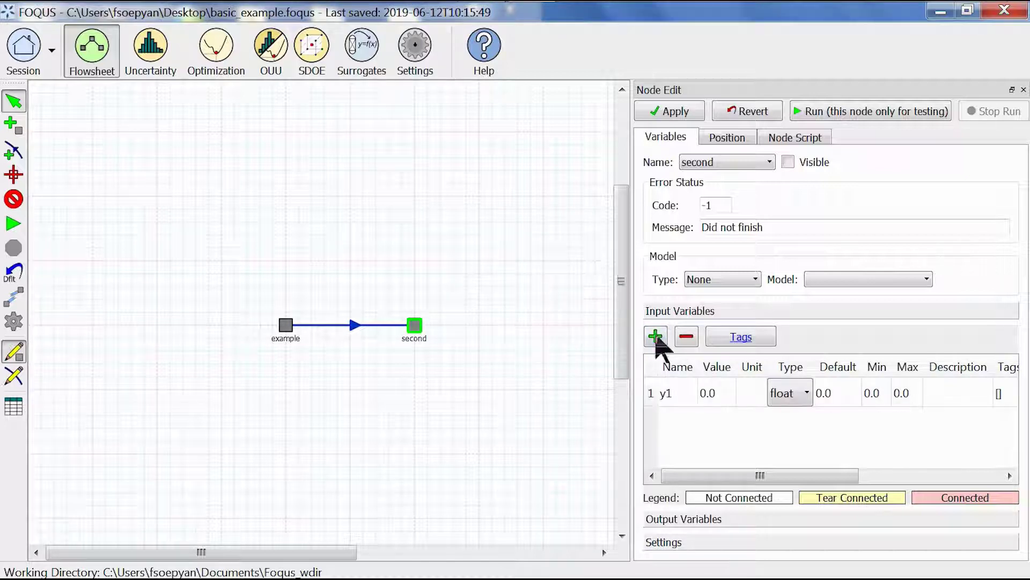
left_click(656, 338)
type("y2")
key("Return")
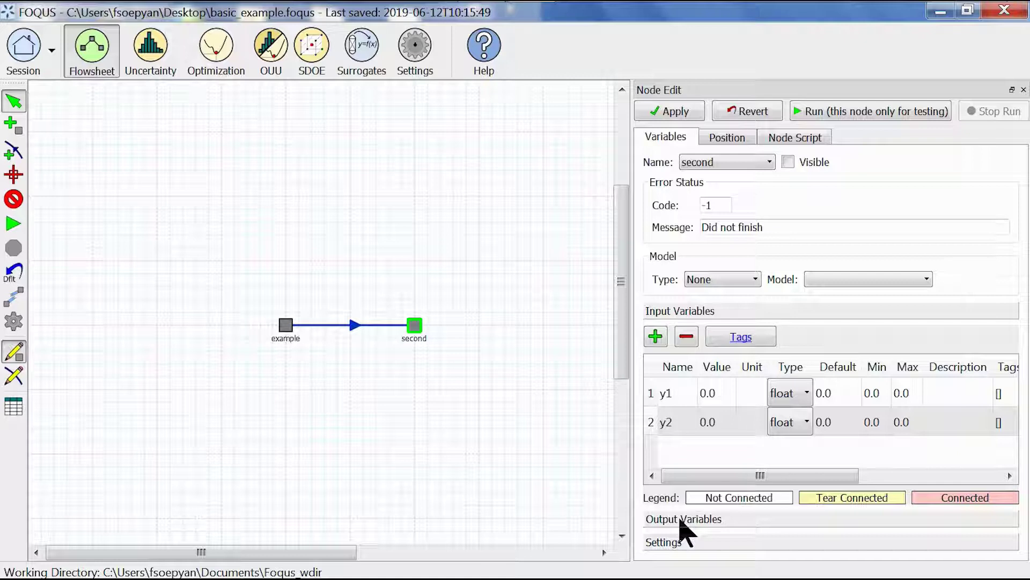
- Add two output variables named z1 and z2 to the second node
left_click(682, 521)
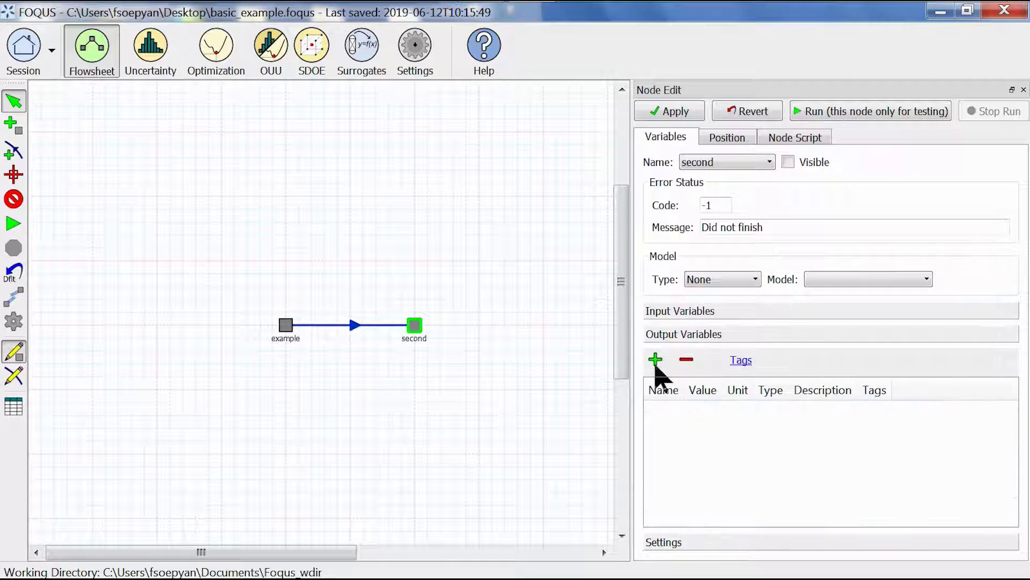
left_click(655, 361)
type("z1")
key("Return")
left_click(656, 365)
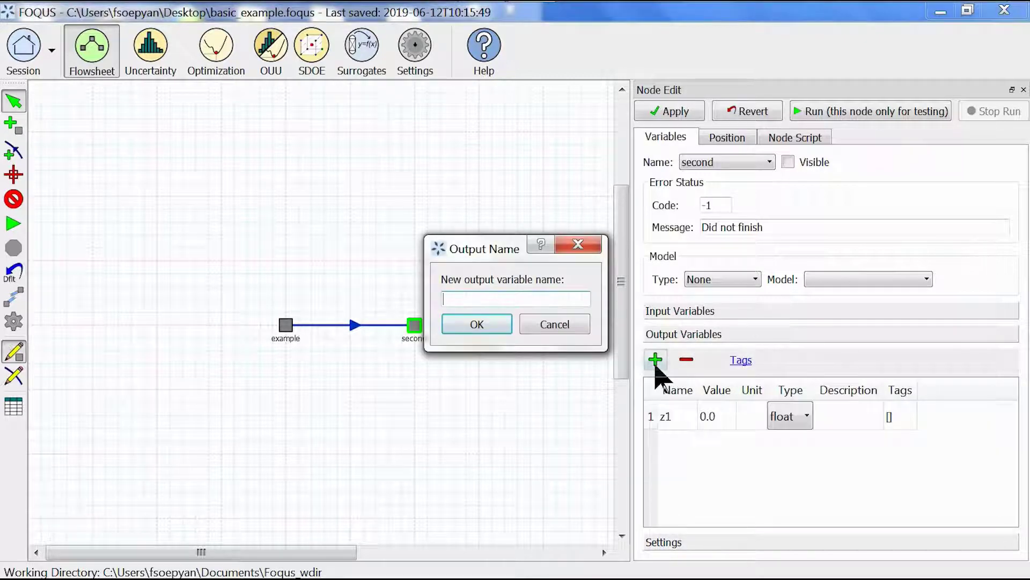
type("z2")
key("Return")
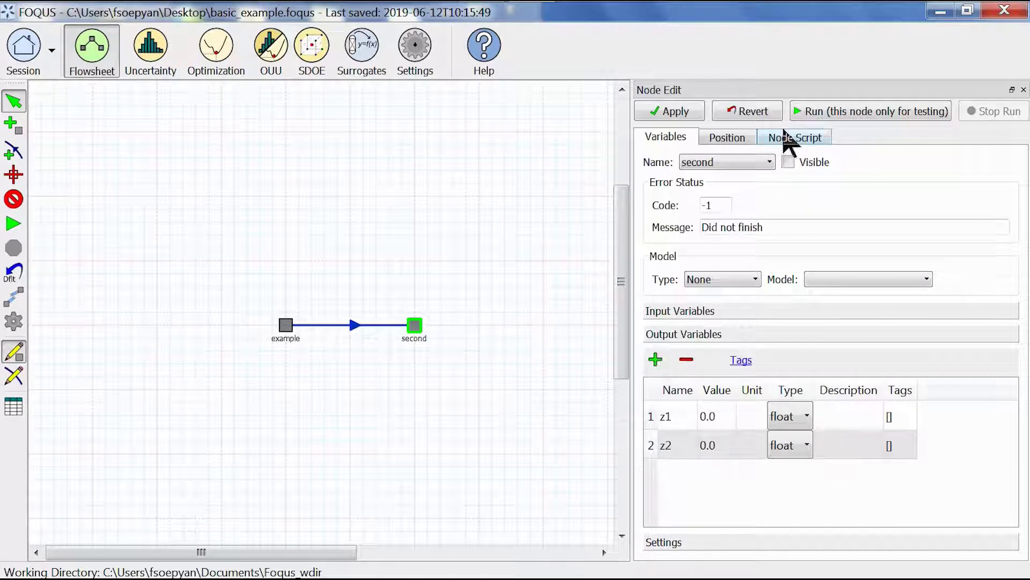
- Write the second node's script line f['z1'] = 1.5 * x['y1'] ** 2 - 0.5 * x['y2'], followed by an empty line
left_click(784, 140)
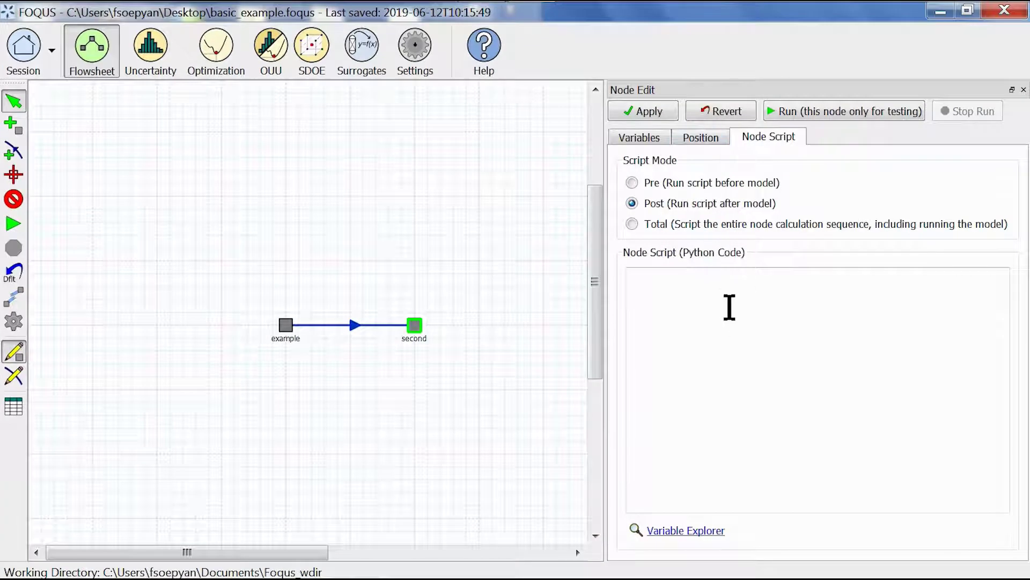
left_click(726, 302)
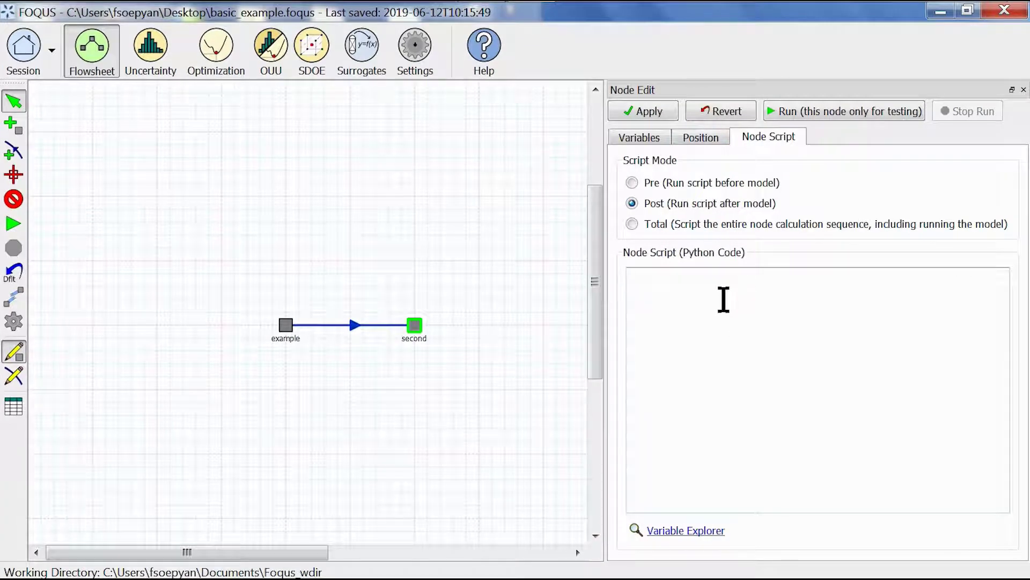
type("f['']z1")
key("Right")
type("= 1.5 * x['y1'] ** 2")
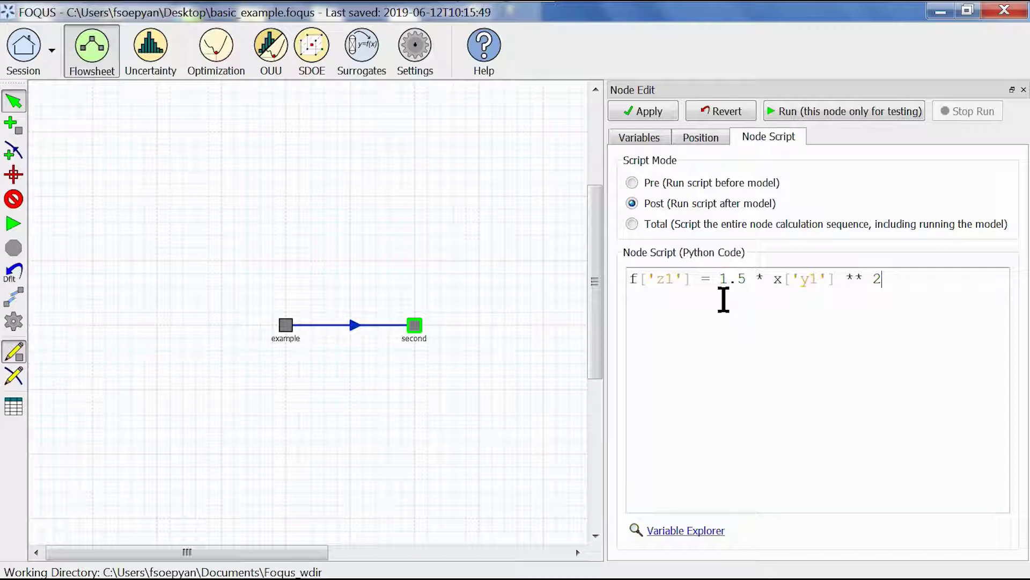
key("shift+Left")
key("shift+Left")
key("End")
type("+")
key("BackSpace")
type("- 0.5 * x")
type("['']")
type("y2")
key("Right")
key("Return")
key("Return")
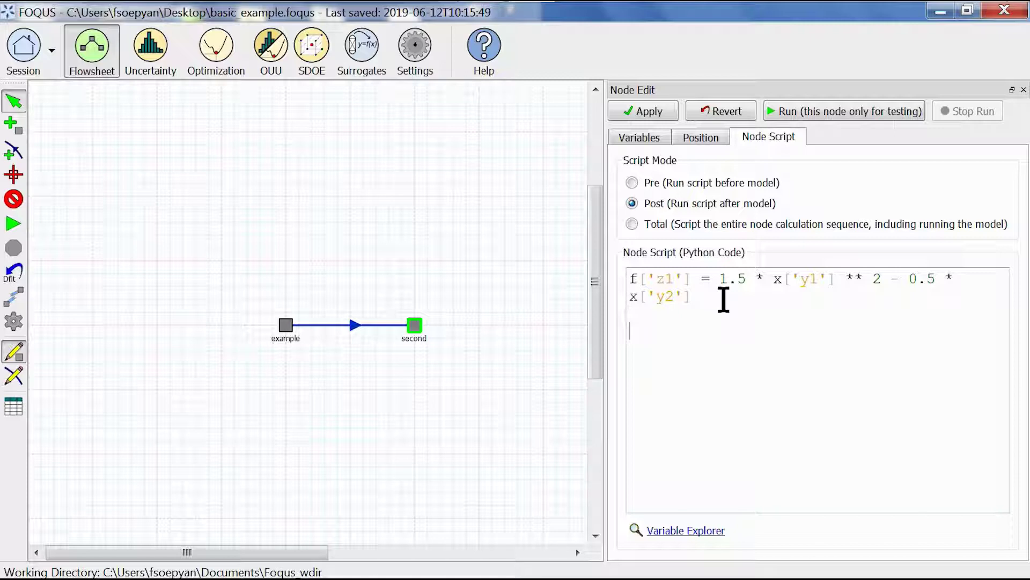
- Add the line f['z2'] = -4 * x['y1'] + x['y2'] ** 2 to the second node's script
type("f['']z2")
key("Right")
type("=")
type(" -4")
type(" * x")
type("[]")
type("'y1'")
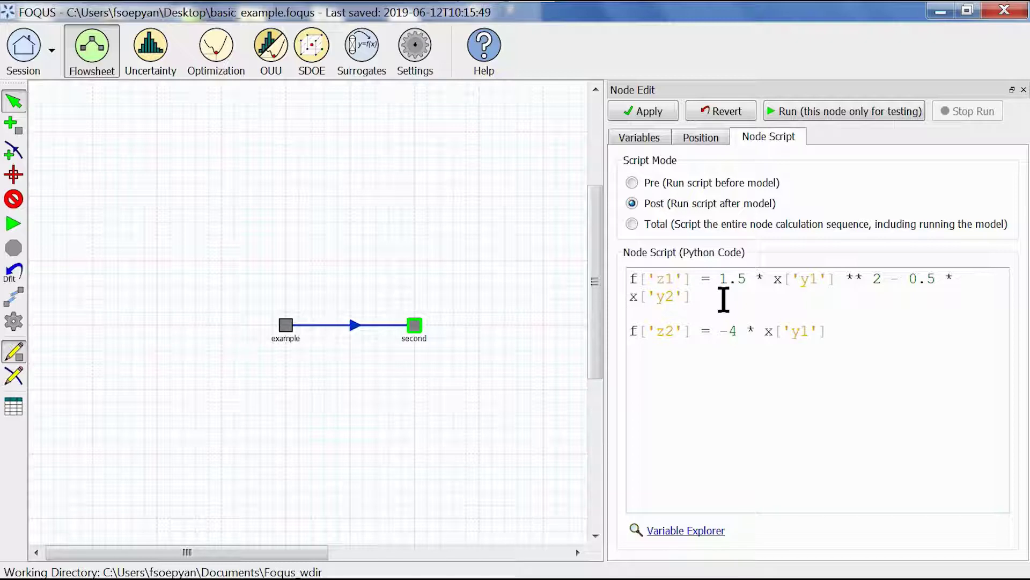
type(" + x[]")
type("''")
type("y2")
type(" ** 2")
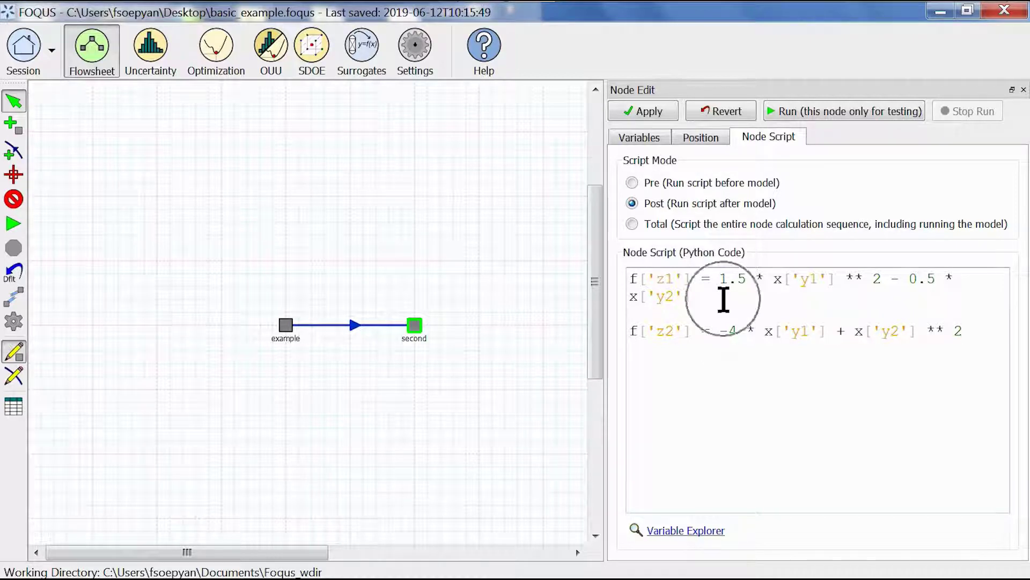
- Save the session with an empty change log entry and test-run only the second node
key("ctrl+s")
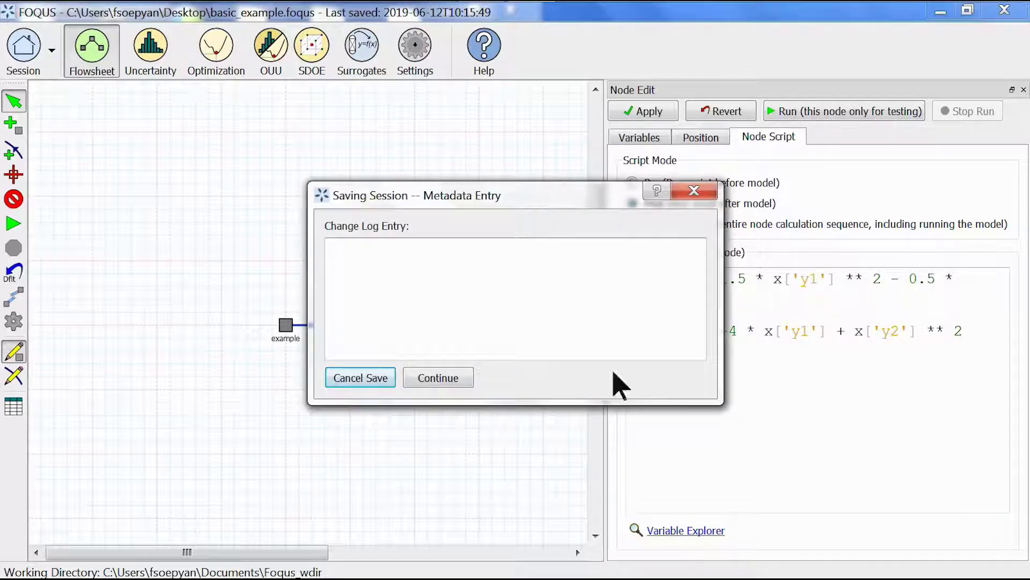
left_click(438, 379)
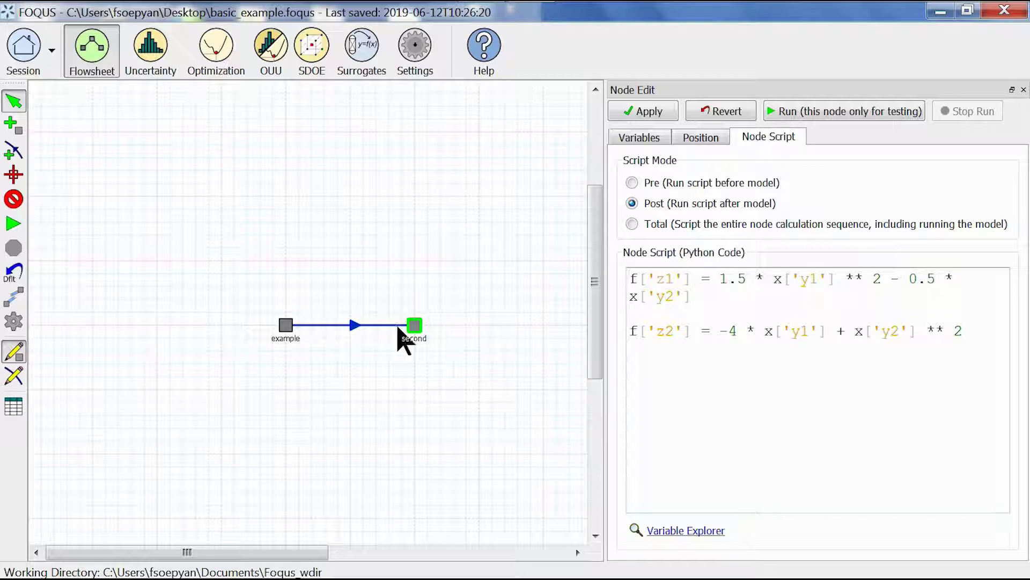
left_click(838, 115)
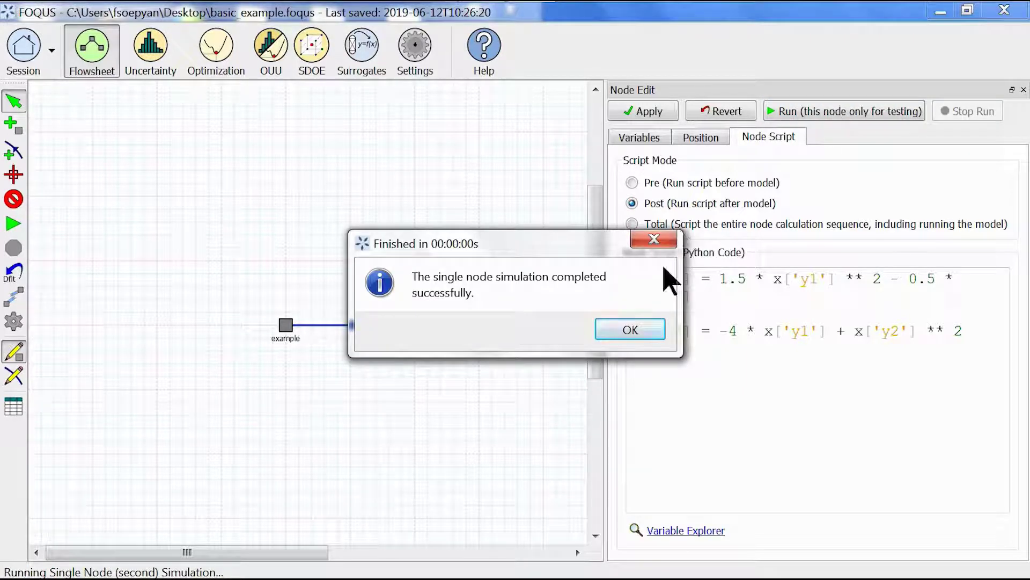
left_click(649, 331)
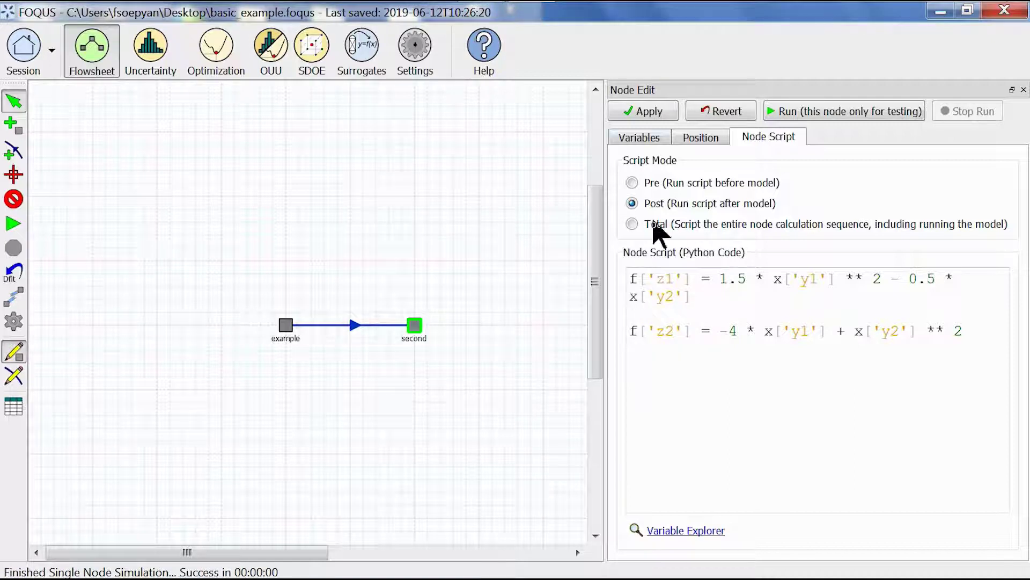
- Set the minimum to -10 and the maximum to 10 for the second node's inputs y1 and y2
left_click(647, 138)
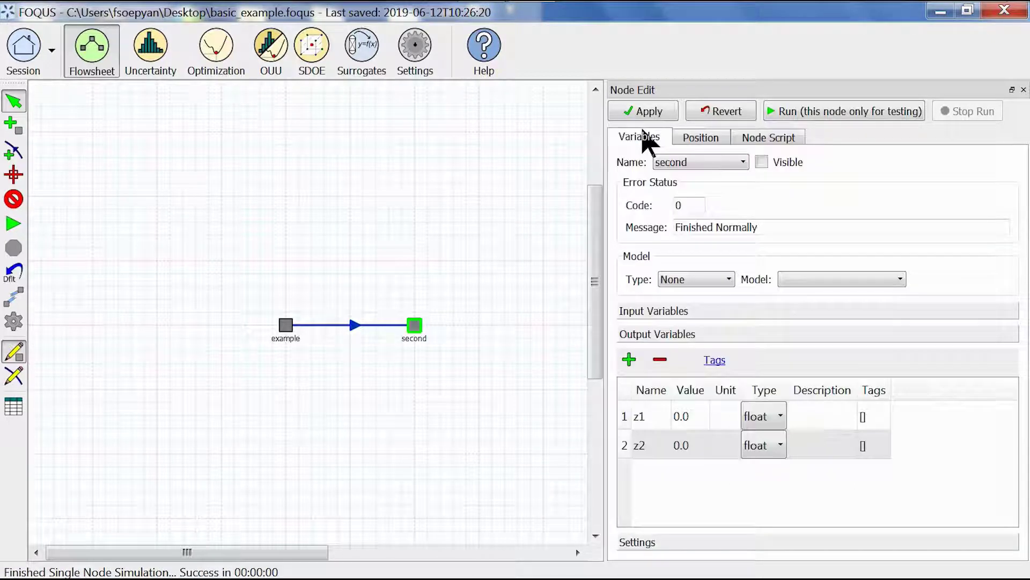
left_click(647, 313)
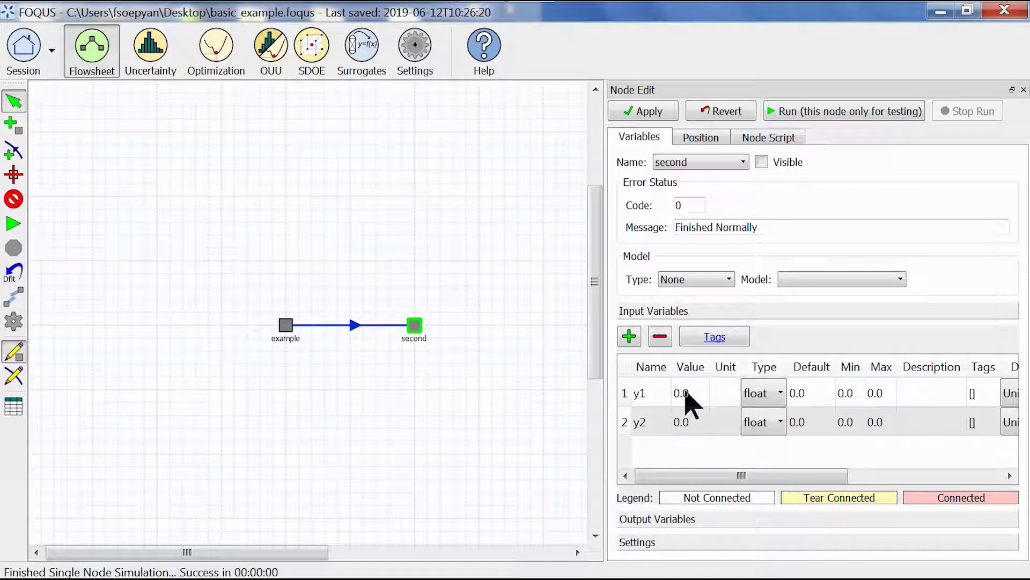
left_click(678, 421)
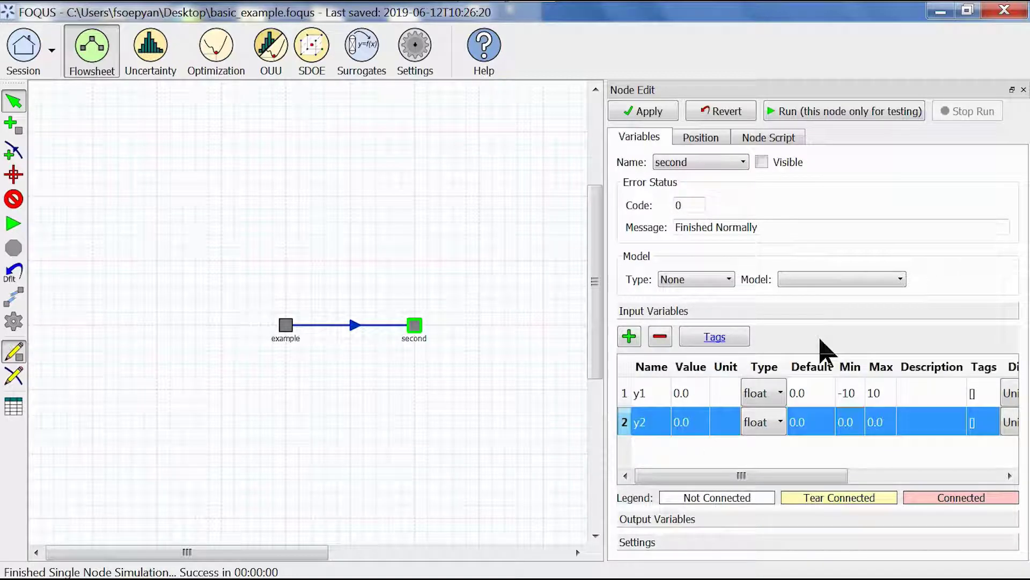
type("-10")
key("Tab")
type("10")
key("Return")
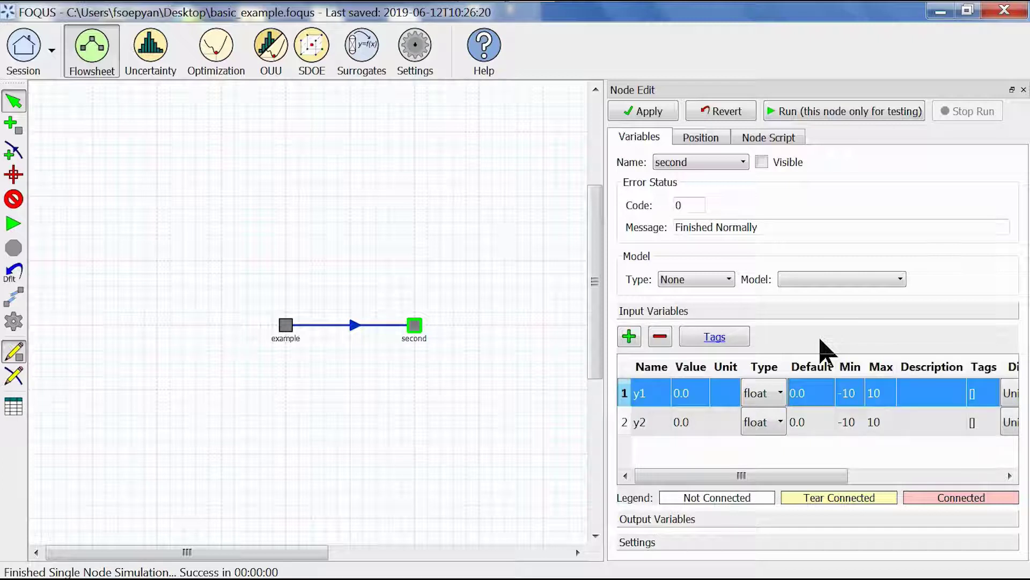
- Set the default values of the second node's inputs to -3 for y1 and 2 for y2
type("-3")
key("Down")
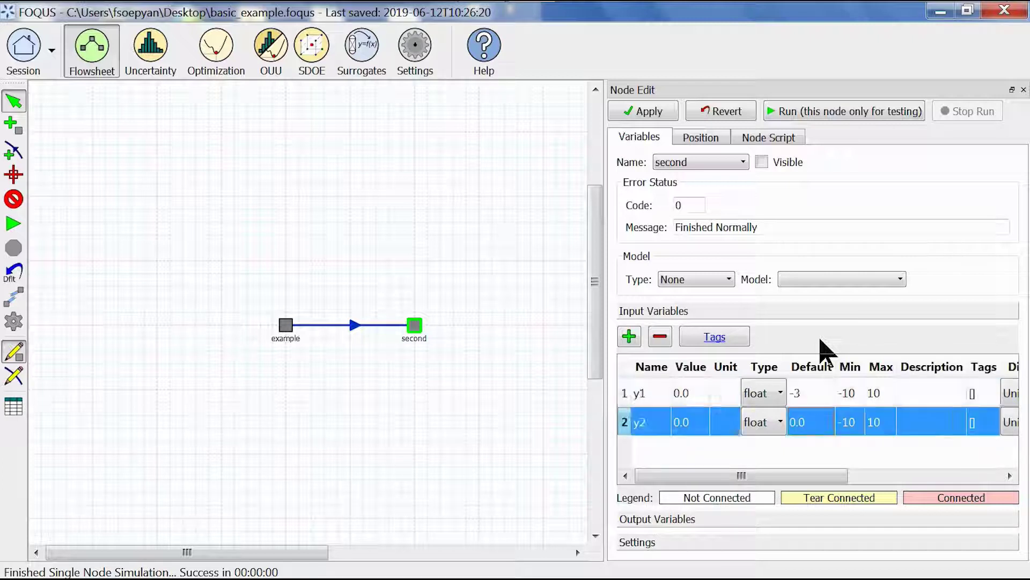
type("2")
key("Up")
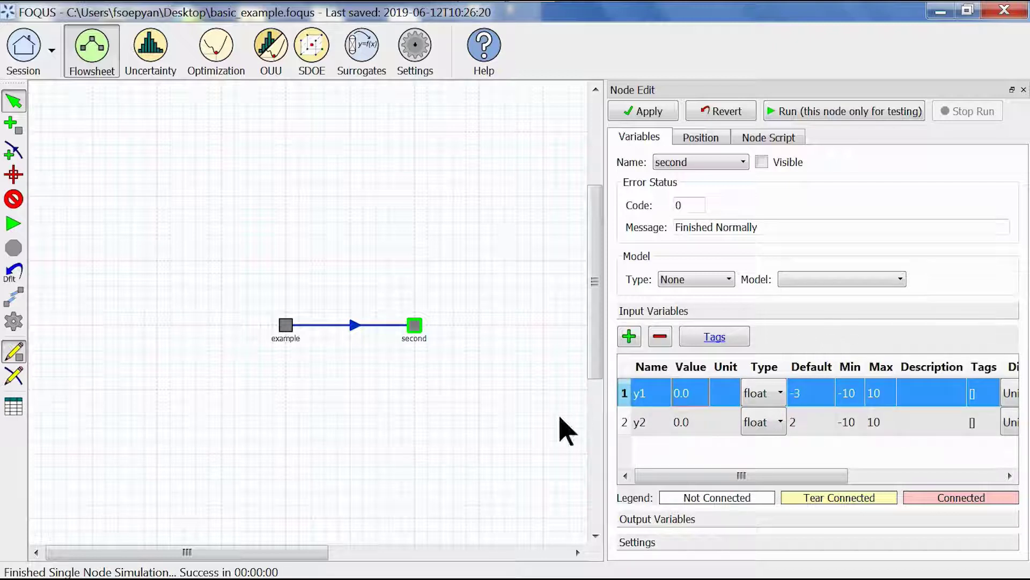
- Load the default values as the current input values of the flowsheet
left_click(16, 272)
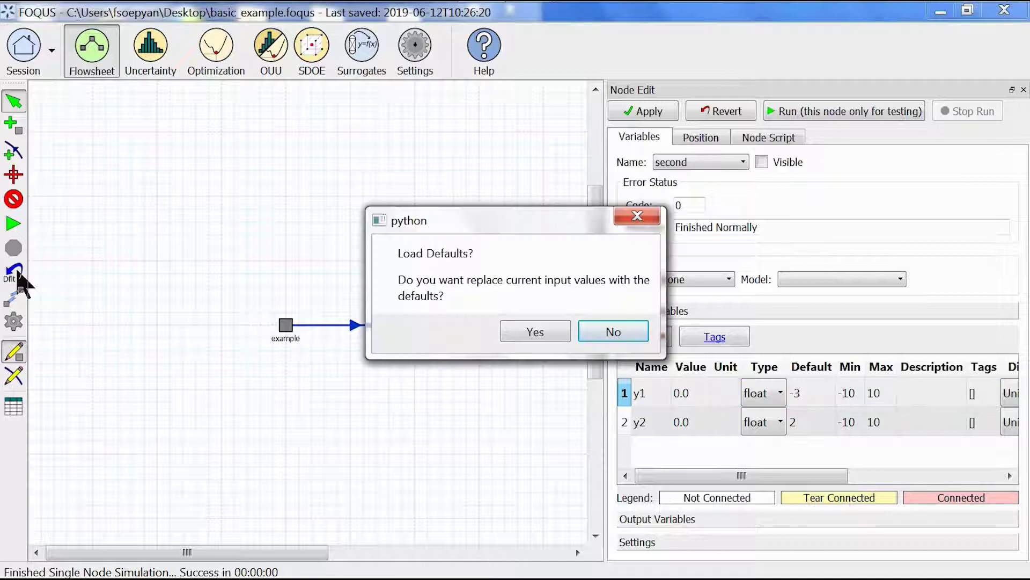
key("Tab")
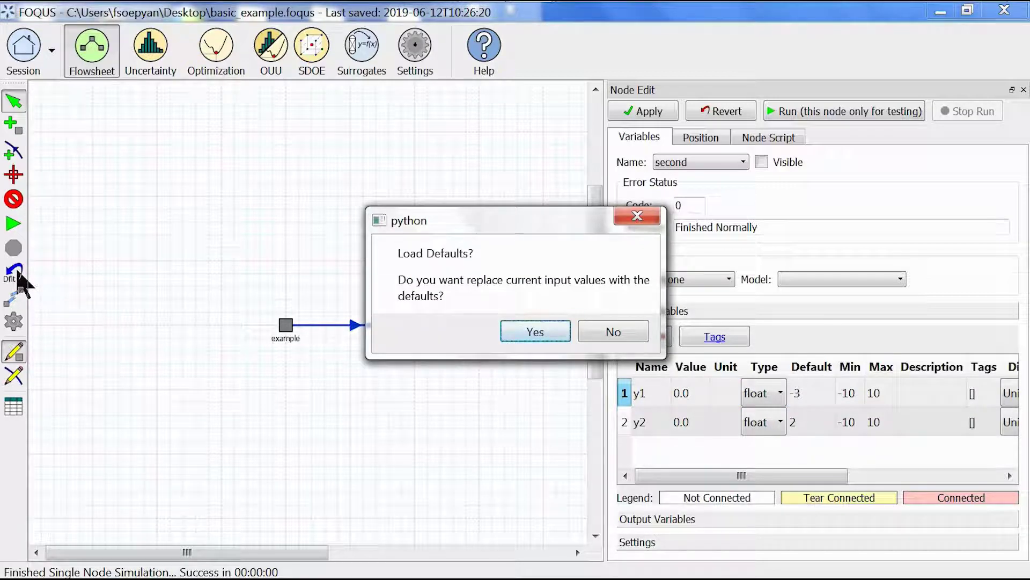
key("Tab")
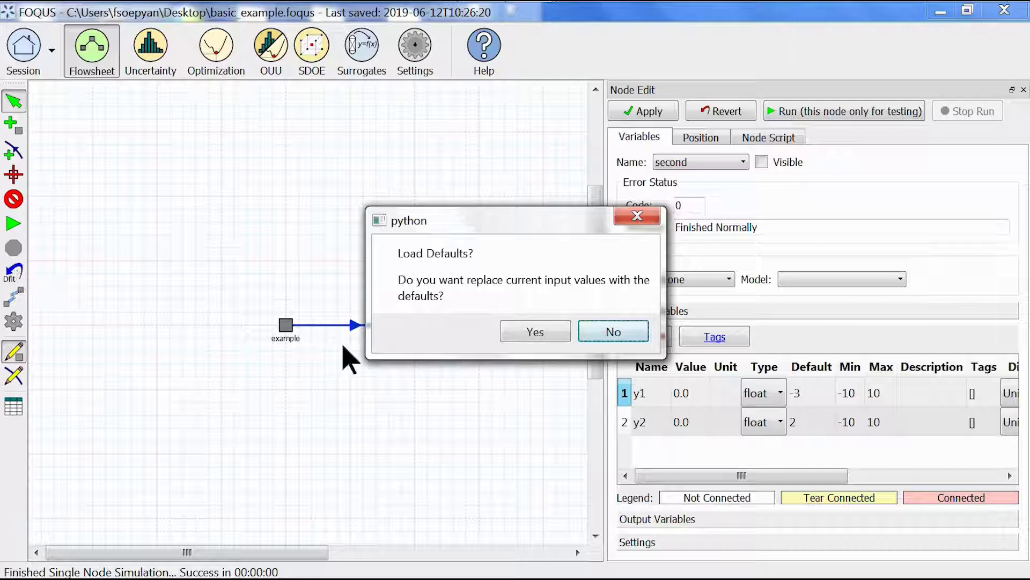
key("Tab")
key("Return")
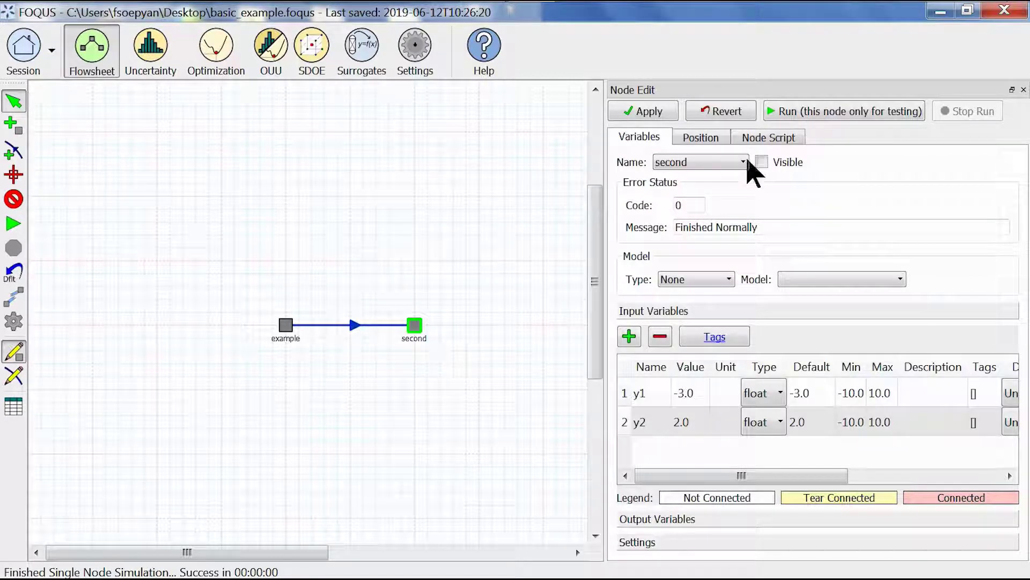
- Test-run only the second node and show its output variables
left_click(844, 111)
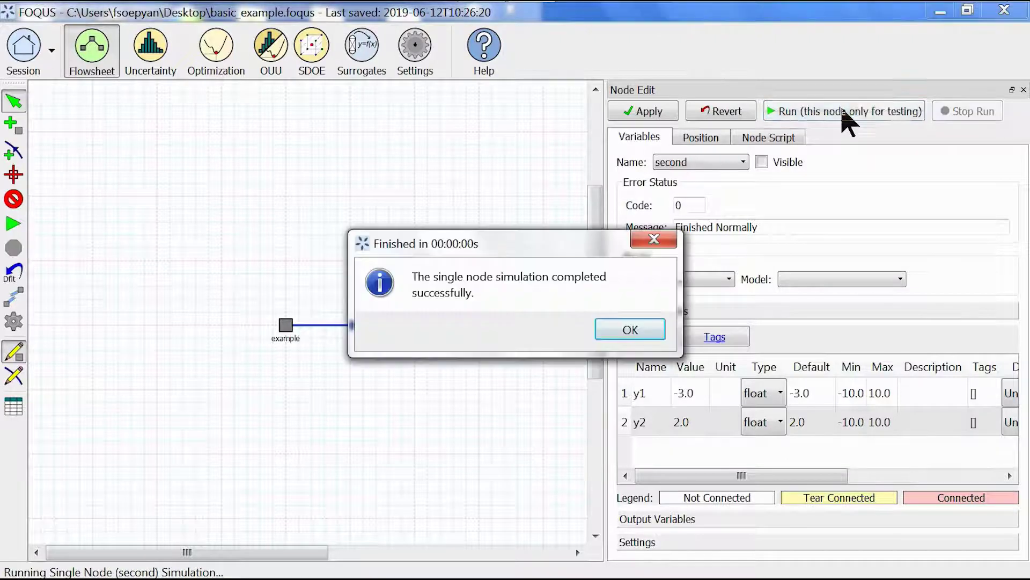
key("Return")
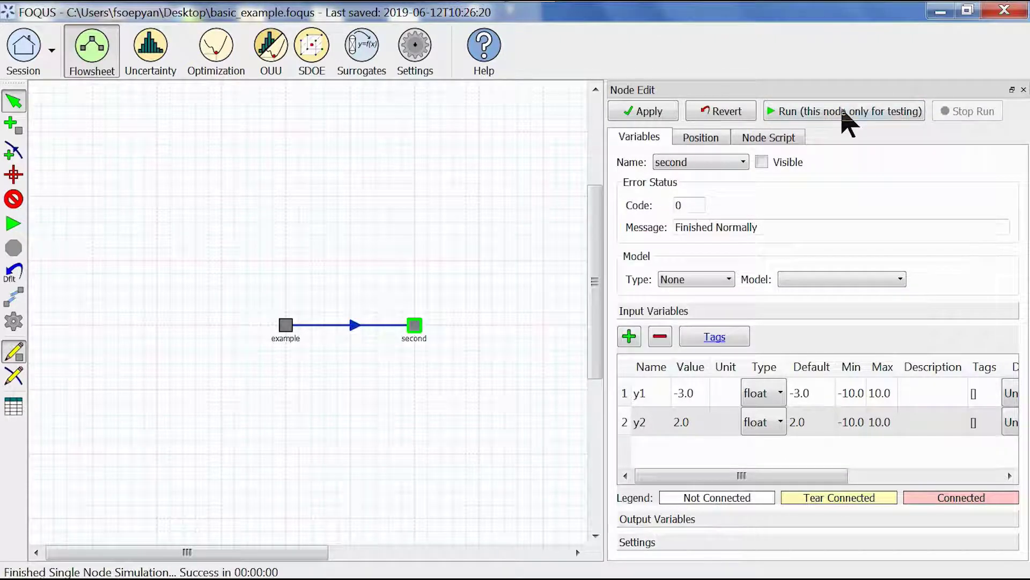
left_click(712, 519)
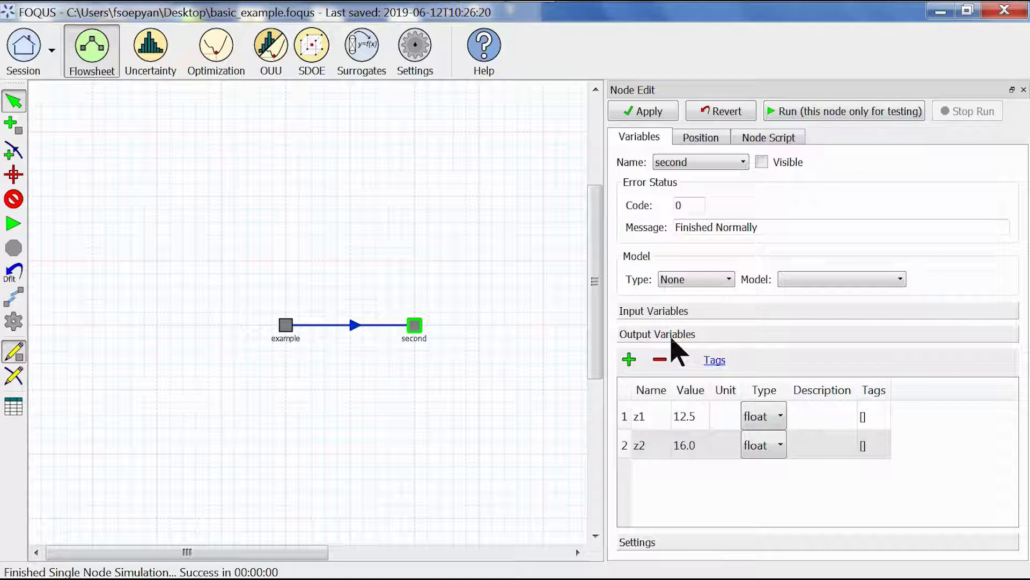
- Open the edge from the example node to the second node for editing, keeping index 0
left_click(357, 325)
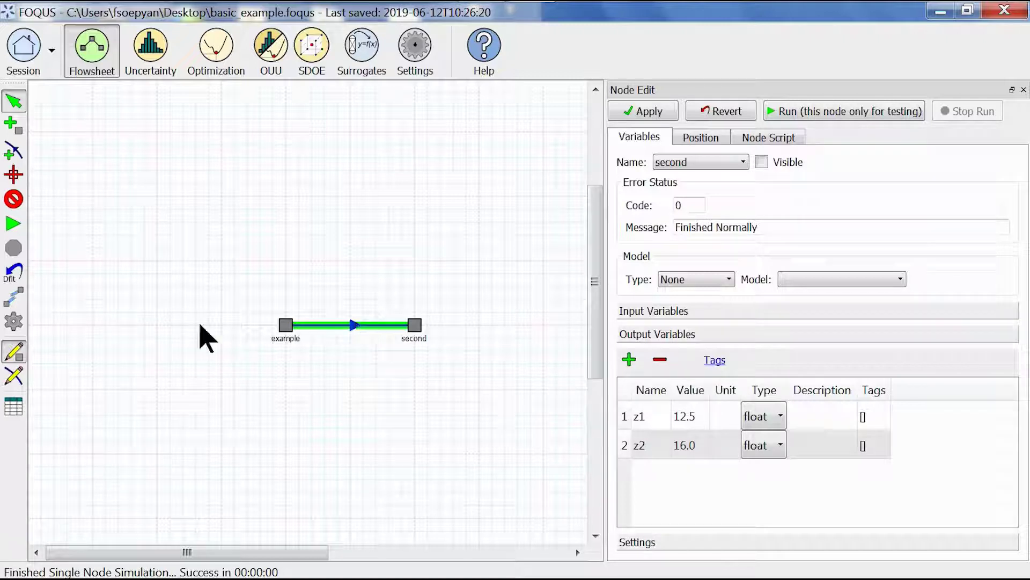
left_click(21, 376)
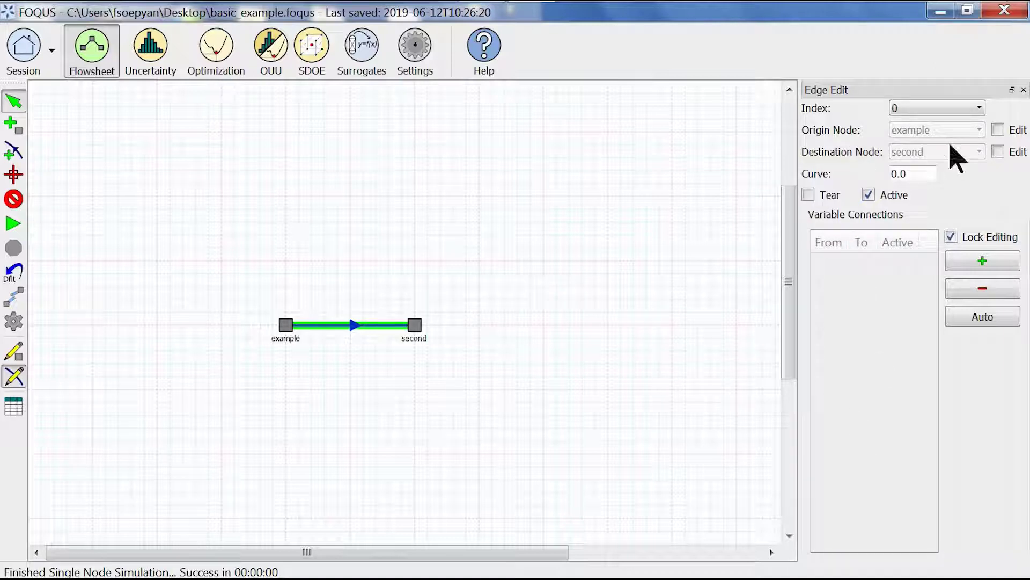
left_click(939, 109)
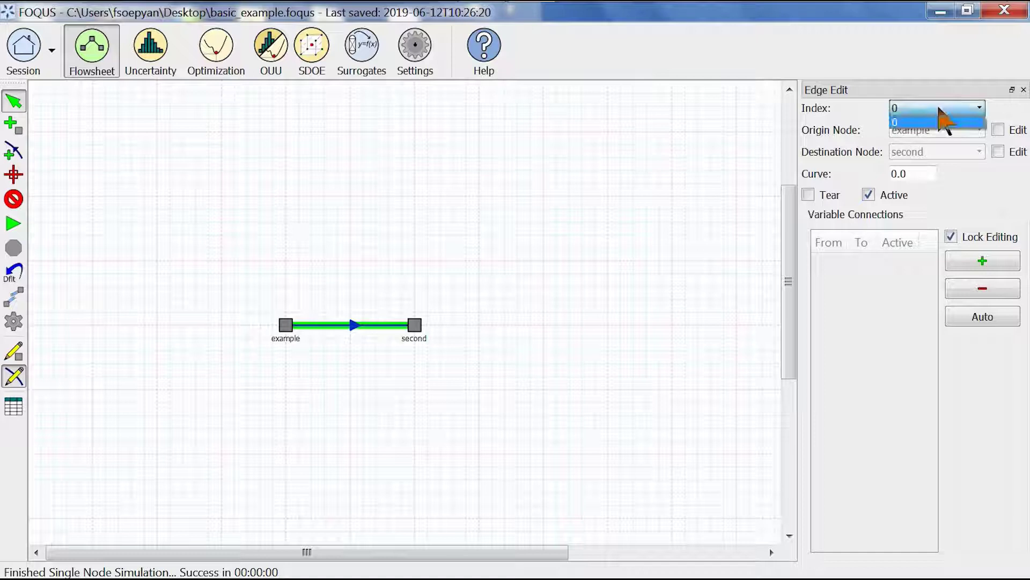
left_click(942, 119)
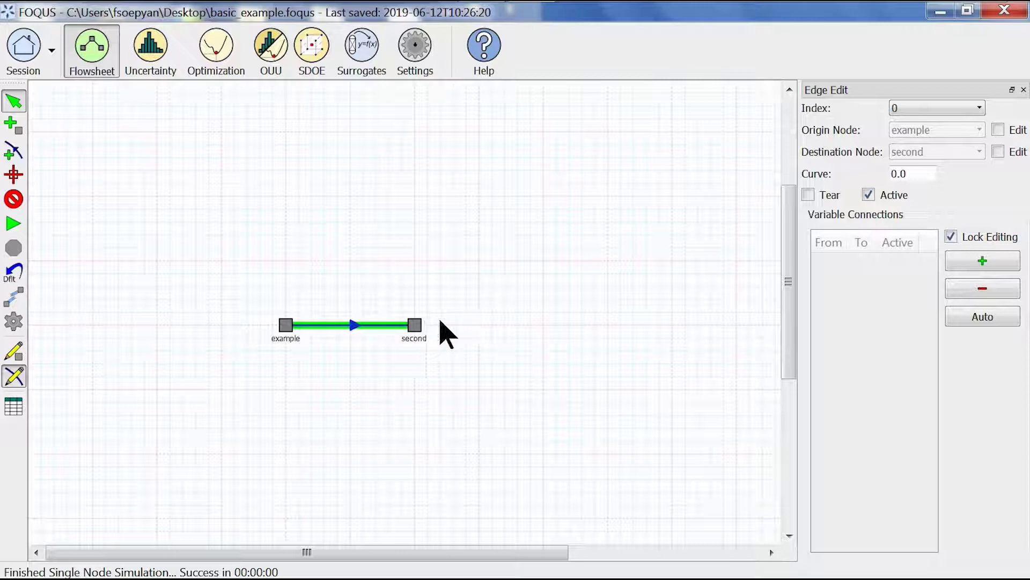
- Set the curve of the edge between the example and second nodes to 10 and refresh its drawing
left_click(919, 175)
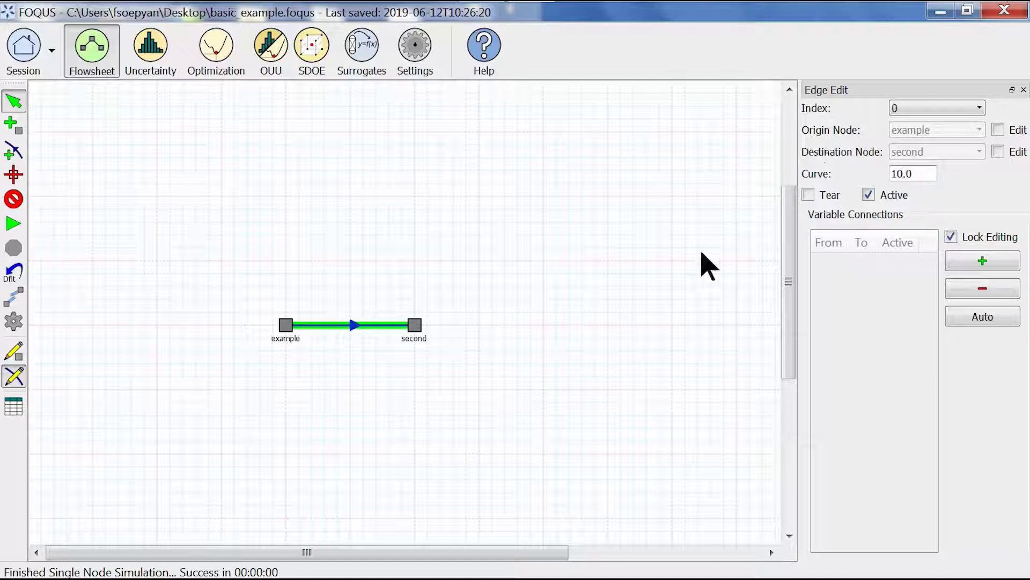
left_click(701, 264)
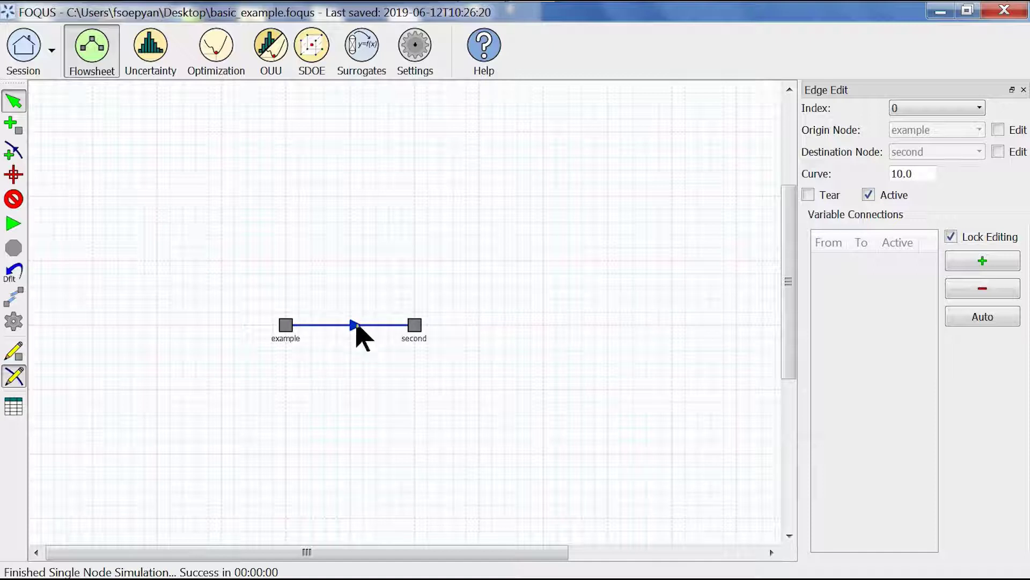
left_click_drag(356, 326, 320, 277)
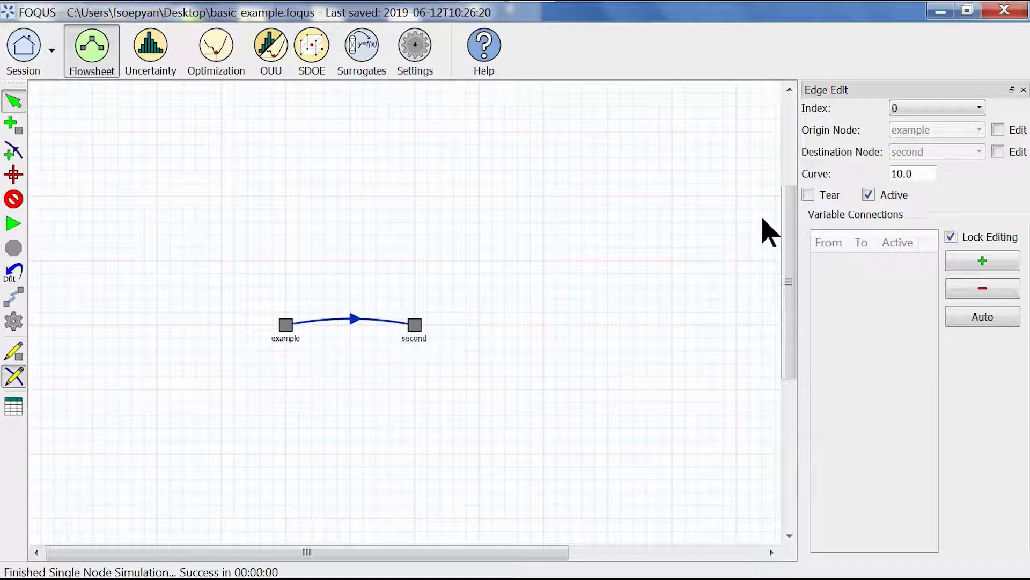
- Set the edge's curve to -30 and refresh its shape in the flowsheet
left_click(892, 173)
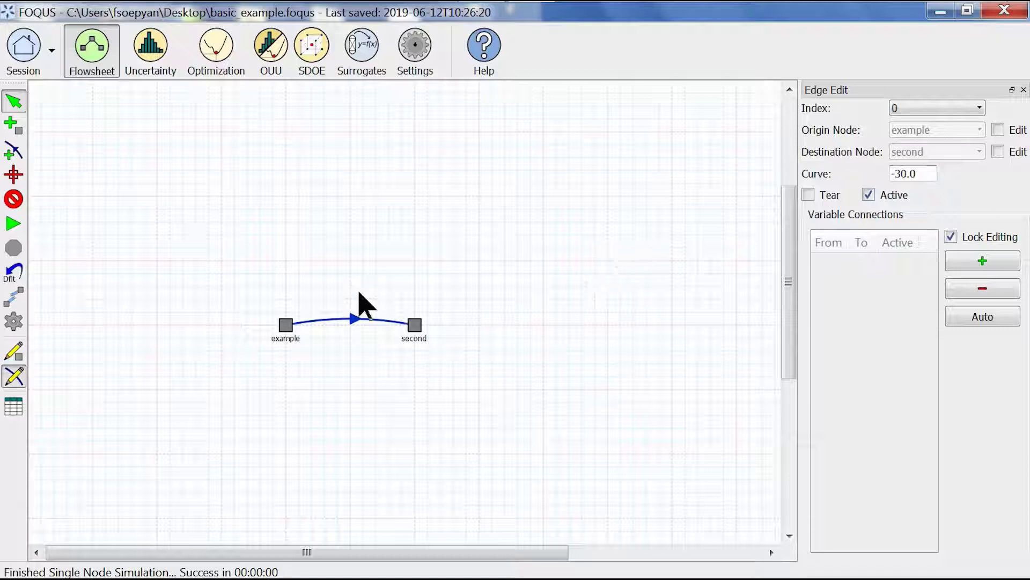
left_click(352, 320)
left_click(352, 321)
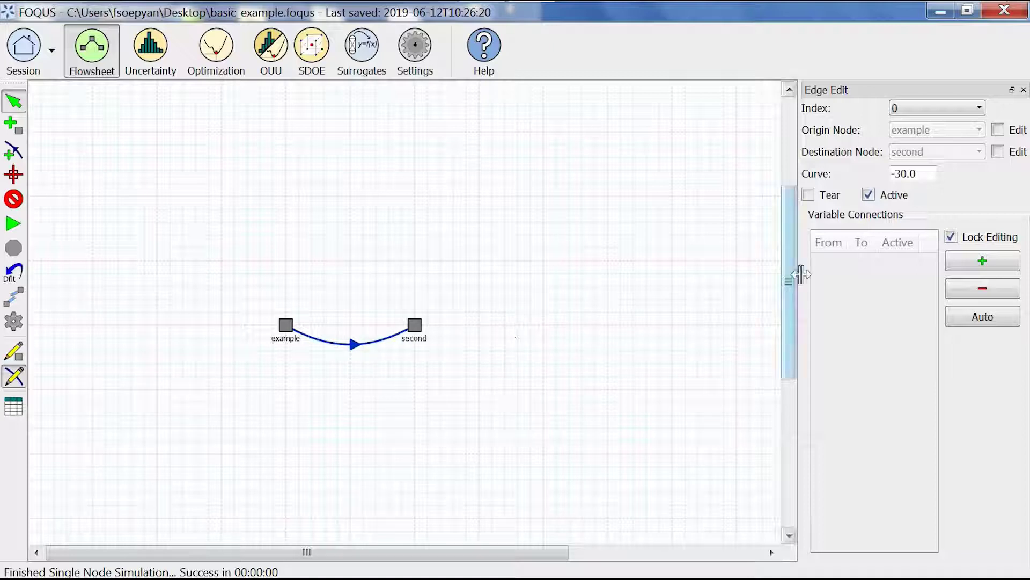
- Undock the edge editor and widen it to make room for the variable connections table
left_click(1012, 90)
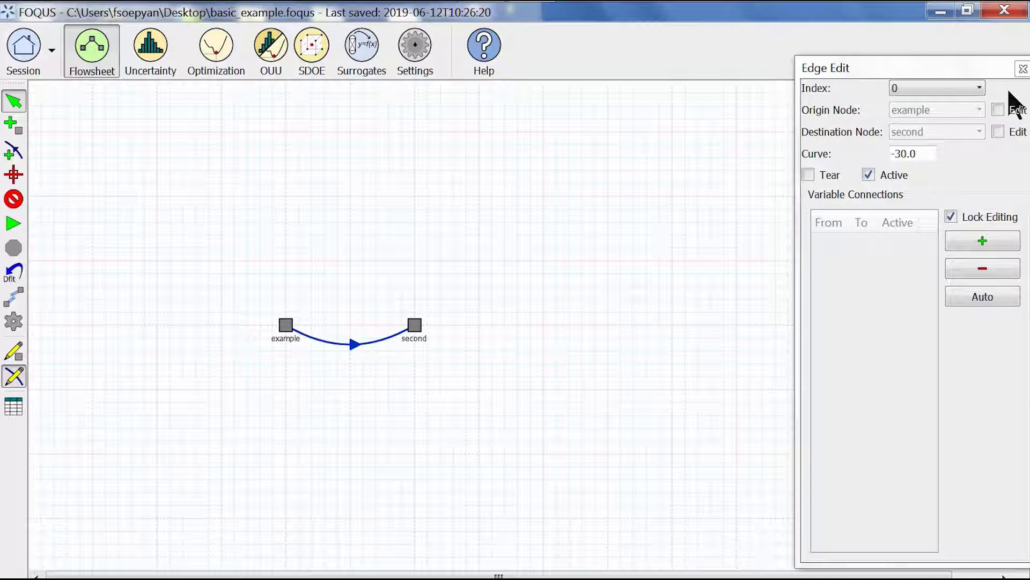
left_click(793, 277)
left_click_drag(790, 277, 503, 297)
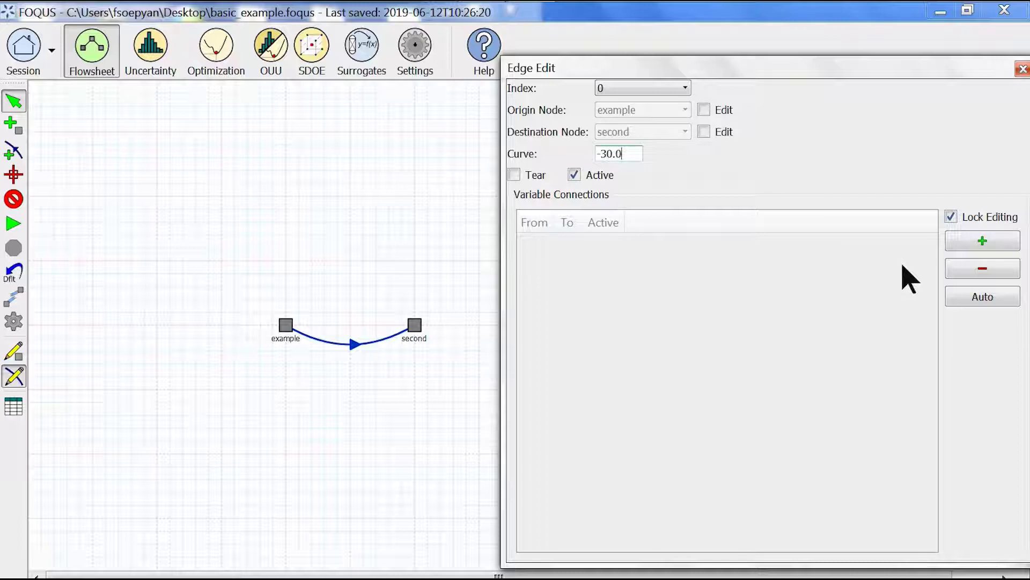
- Unlock the edge's variable connections, automatically connect y1 to y1 and y2 to y2, then lock editing again and close the edge editor
left_click(951, 218)
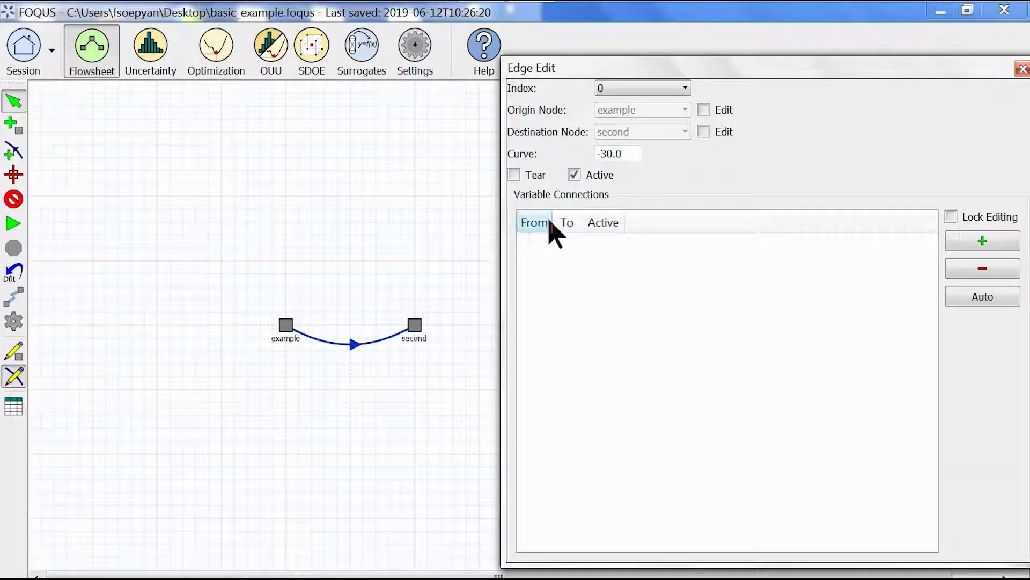
left_click_drag(551, 224, 816, 220)
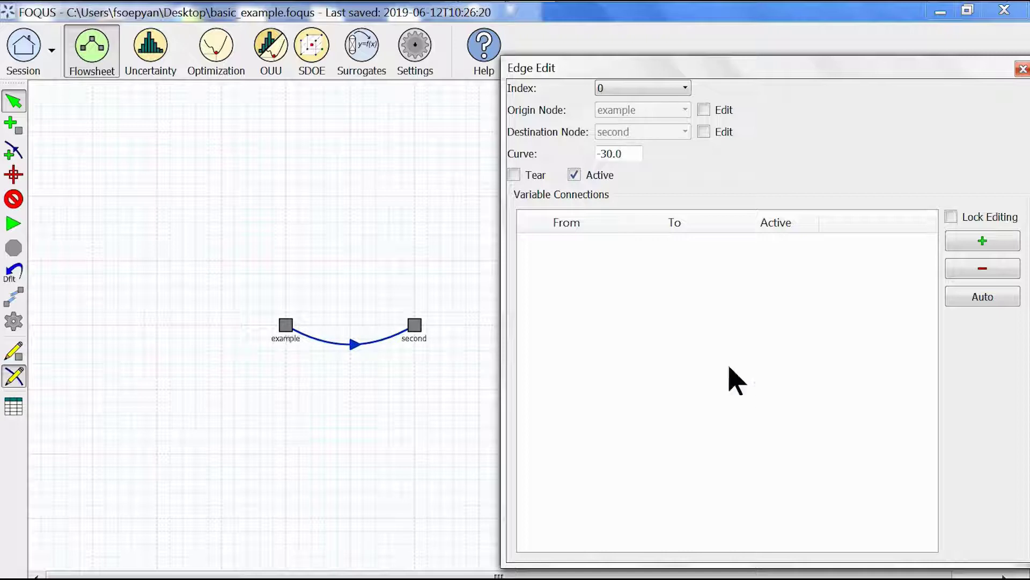
left_click(1002, 300)
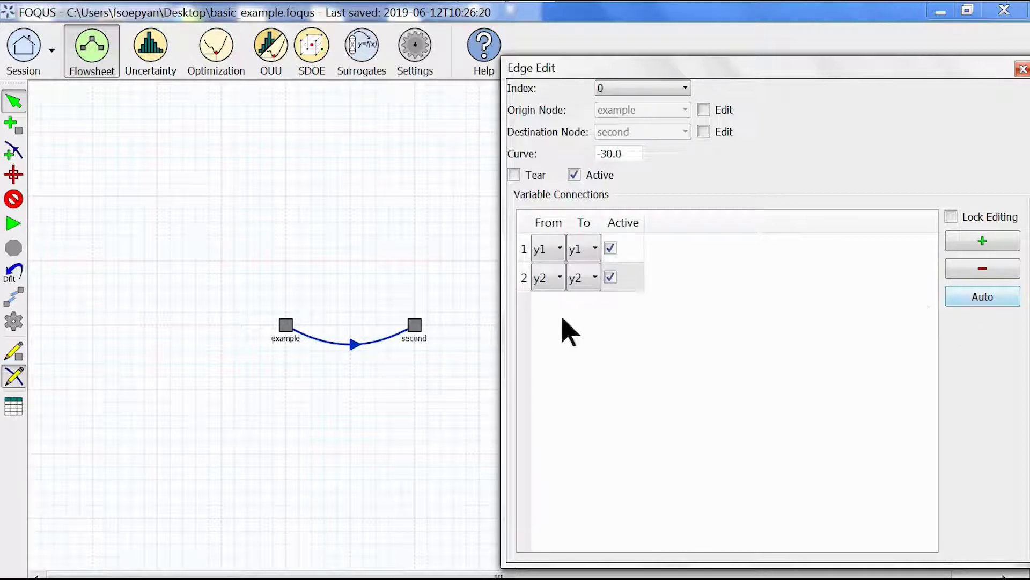
left_click(556, 252)
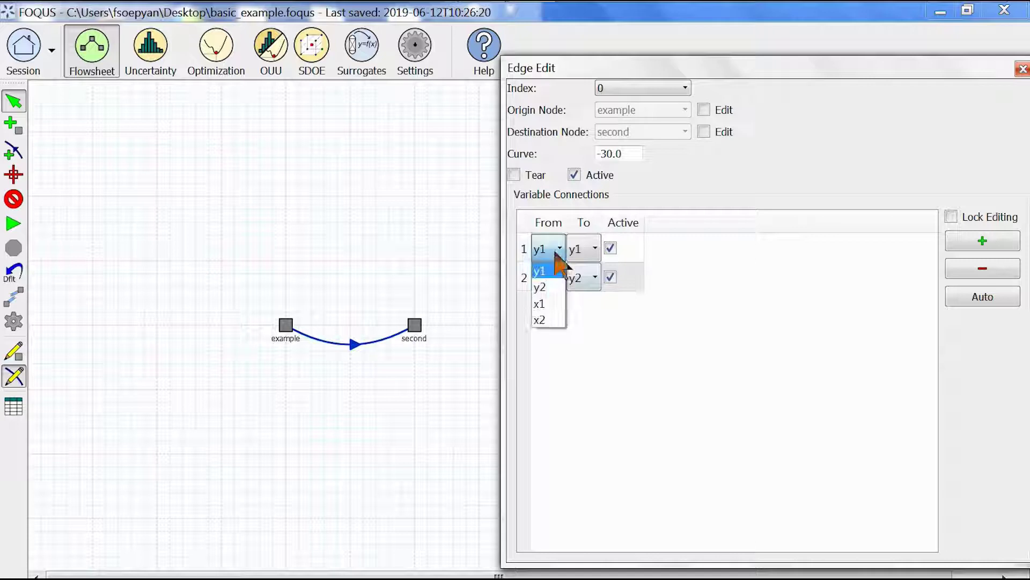
left_click(556, 259)
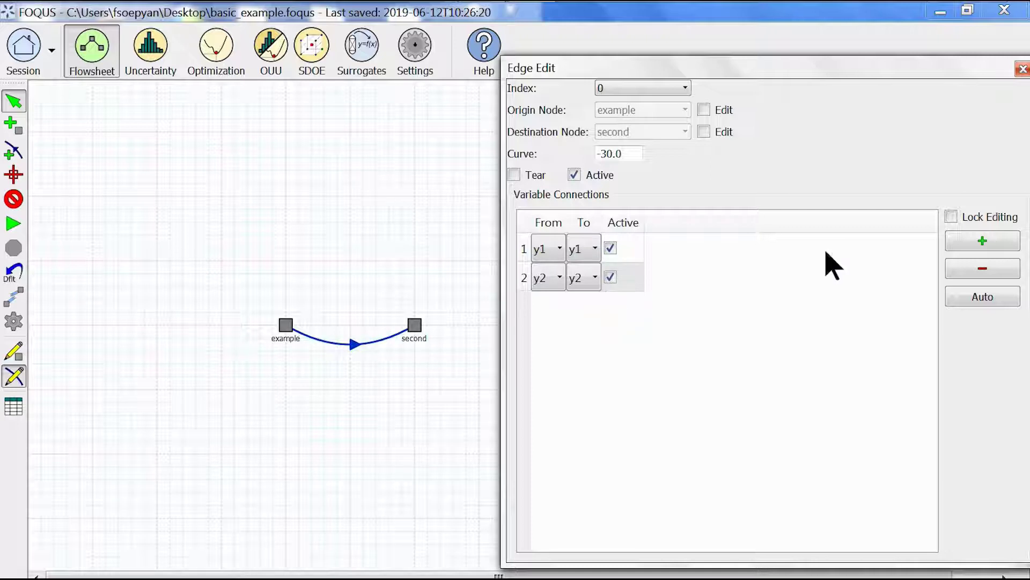
left_click(951, 217)
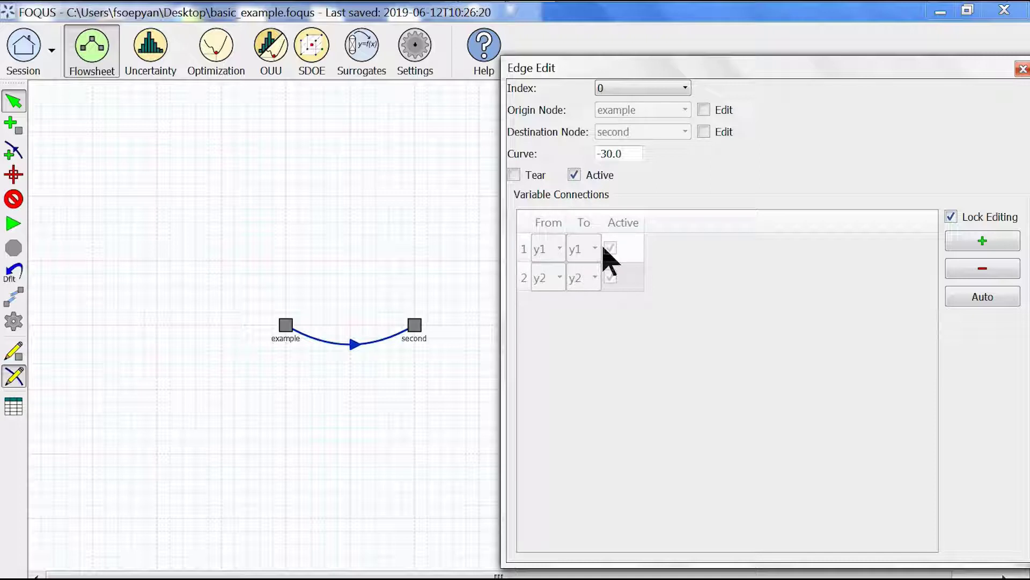
left_click(1023, 69)
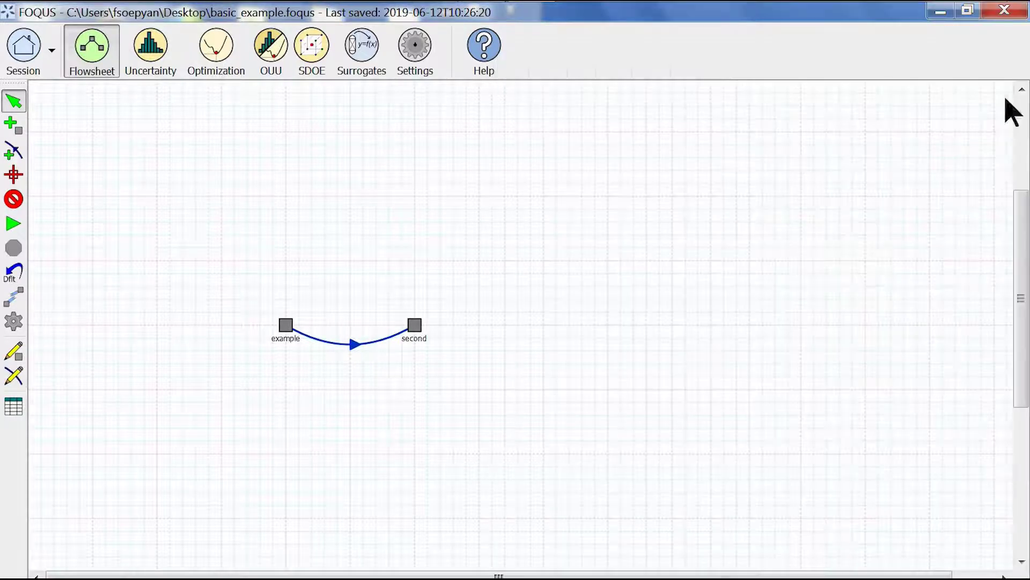
- Reopen the node editor and run the entire flowsheet simulation
left_click(20, 356)
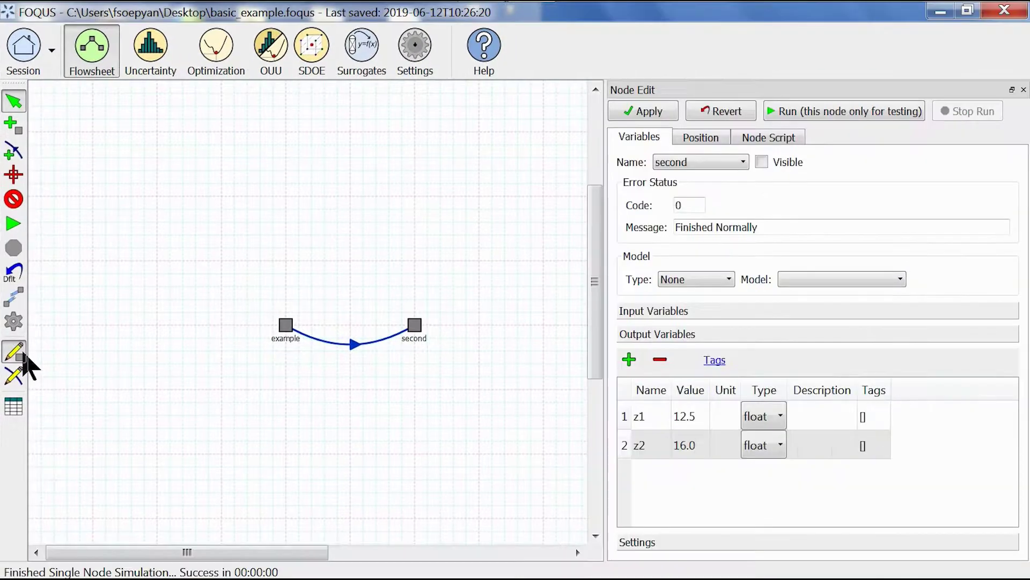
left_click(14, 224)
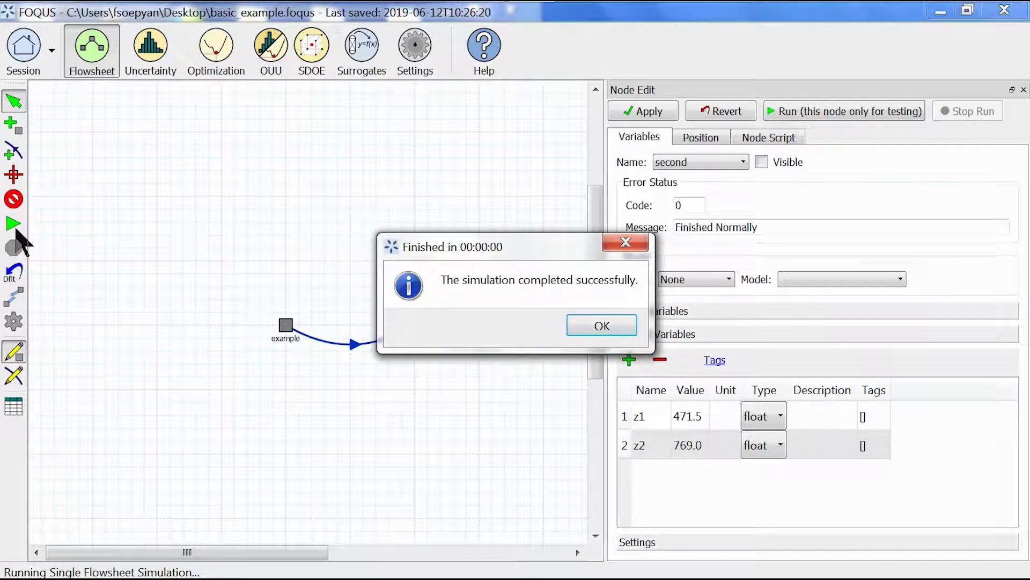
key("Return")
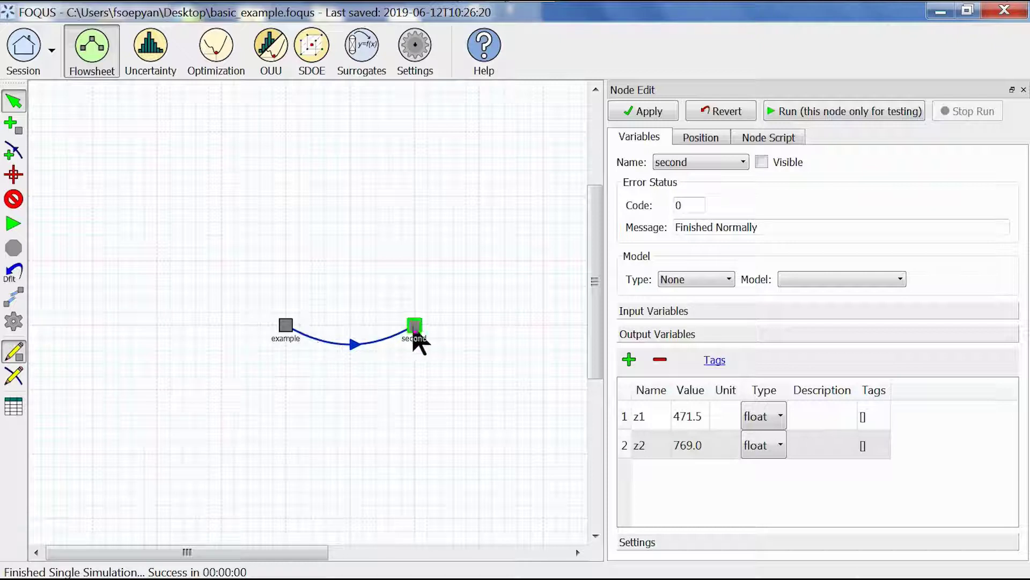
- Compare the second node's input values with the example node's output values
left_click(640, 313)
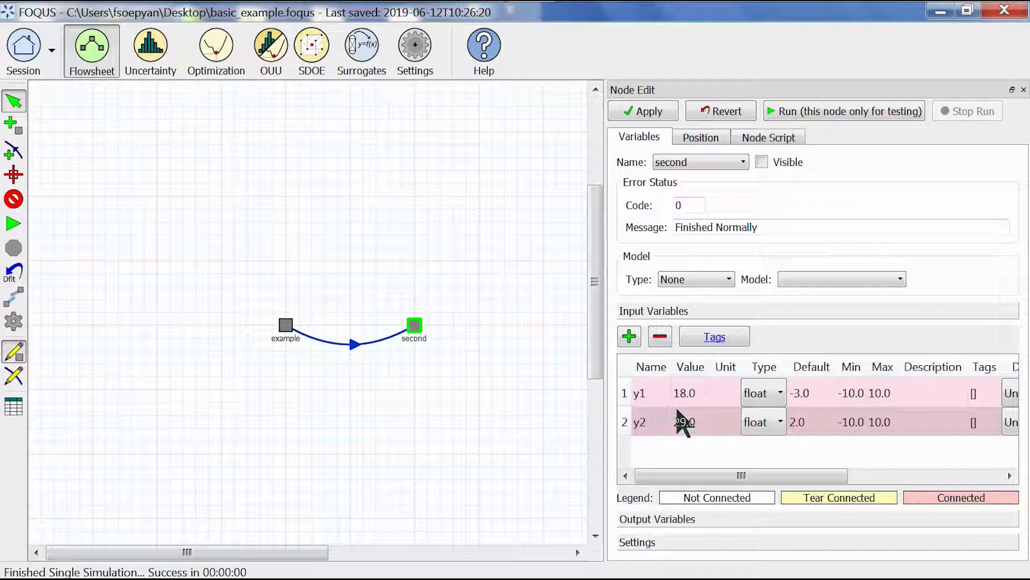
left_click(287, 336)
left_click(653, 518)
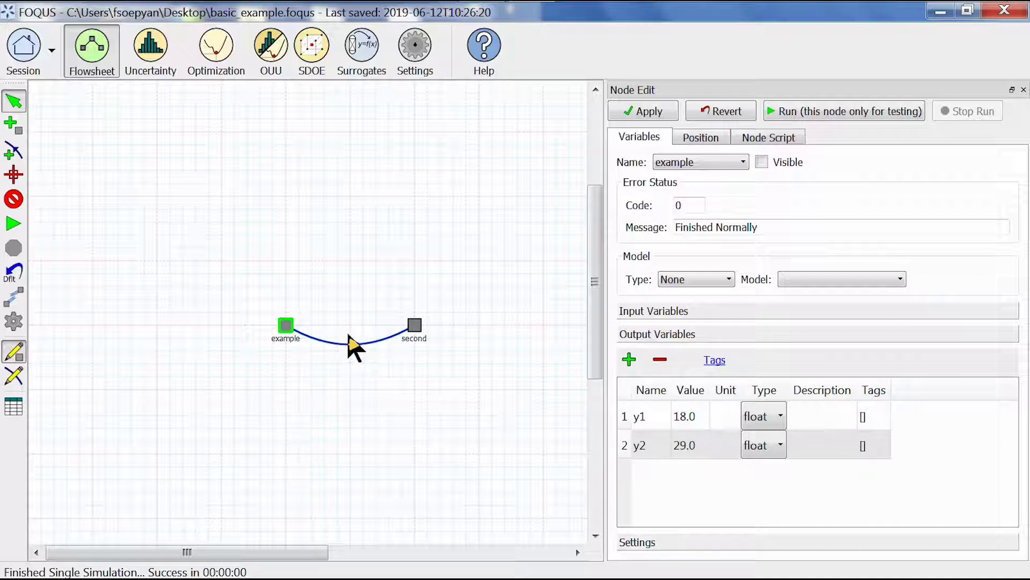
- Save the session with an empty change log entry
left_click(346, 359)
key("ctrl+s")
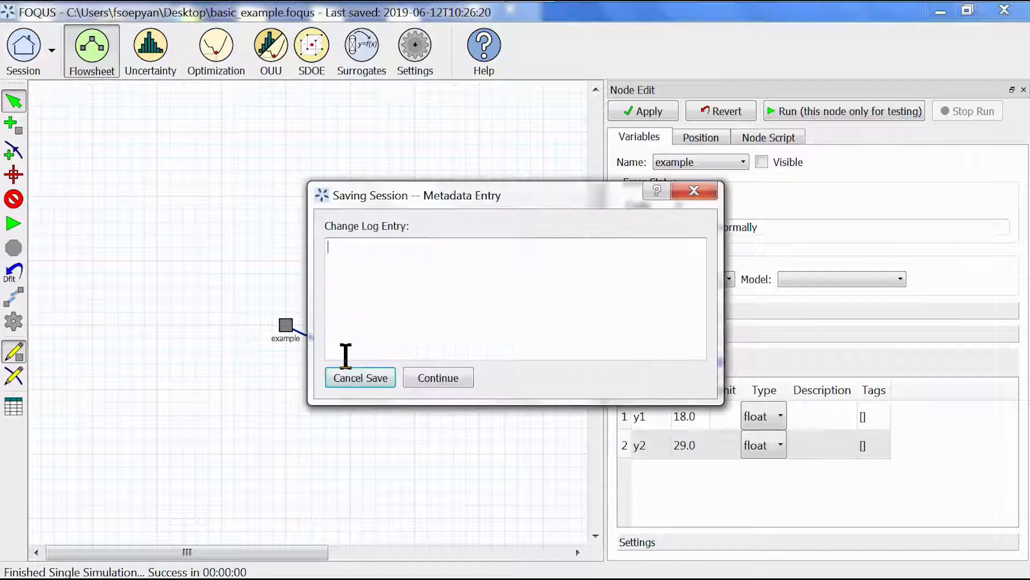
left_click(445, 377)
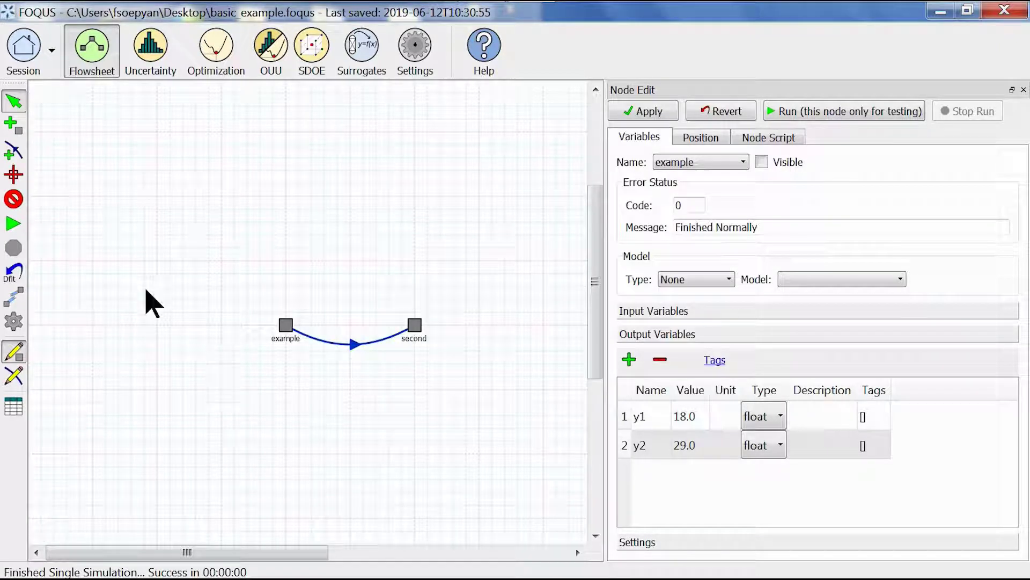
- Add a new node named third to the flowsheet, directly below the example node
left_click(14, 127)
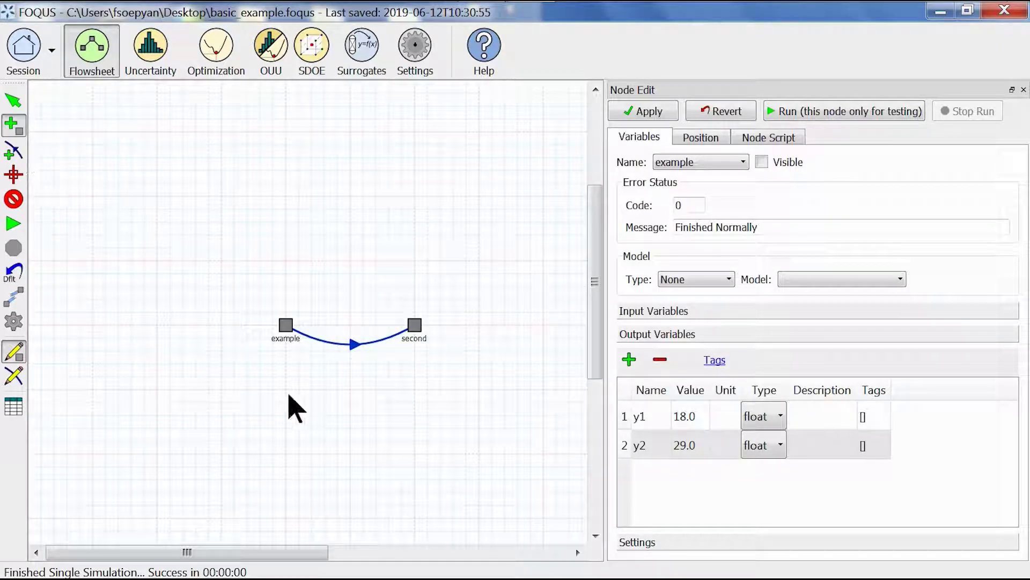
left_click(288, 454)
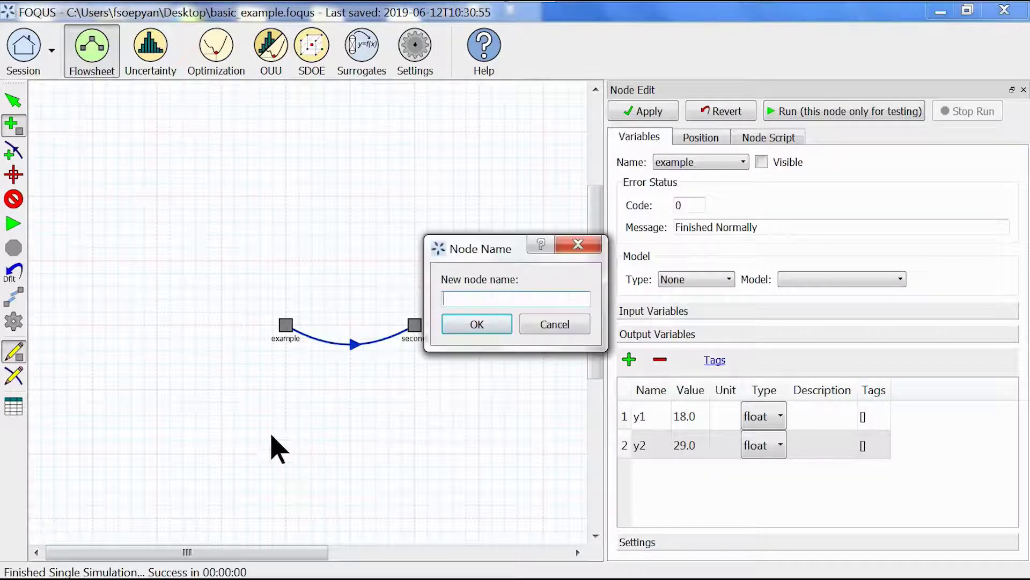
type("third")
key("Return")
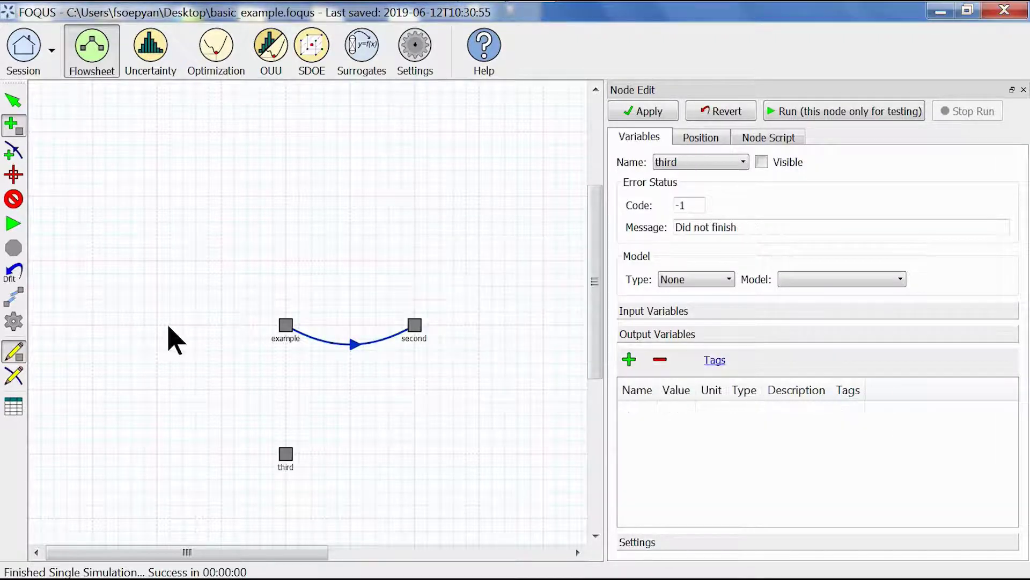
- Add an input variable named x3 to the third node
left_click(21, 100)
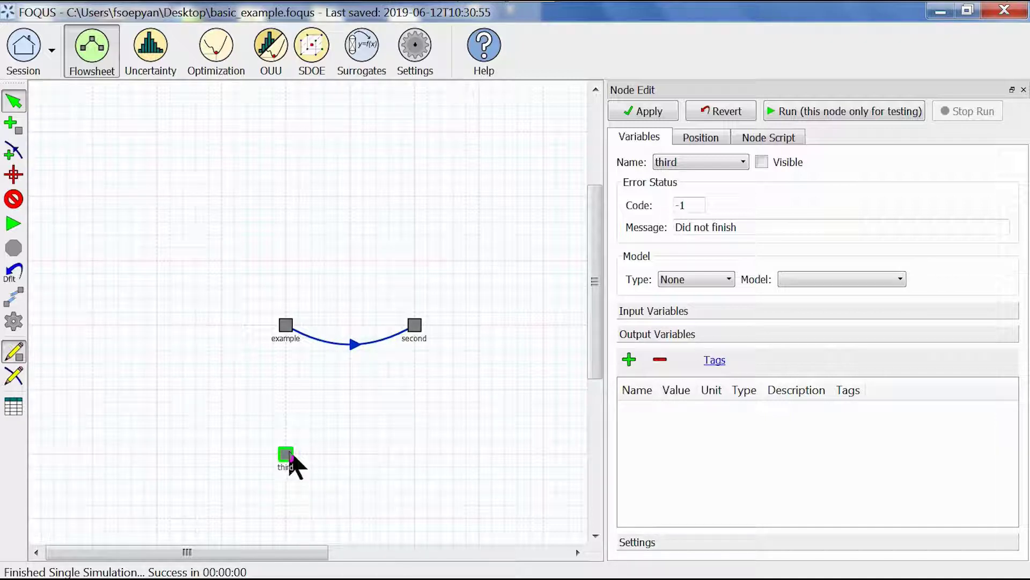
left_click(675, 312)
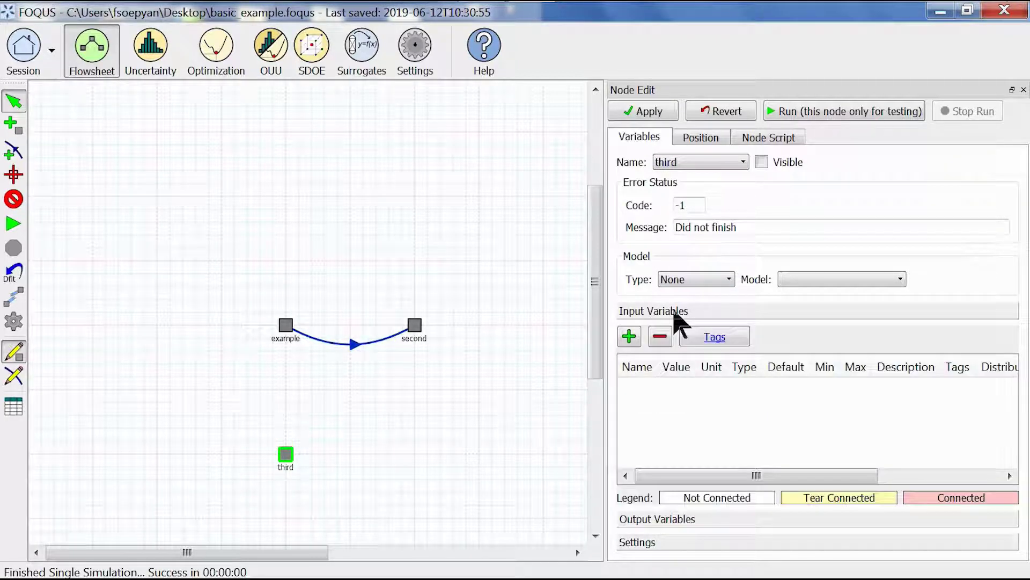
left_click(634, 341)
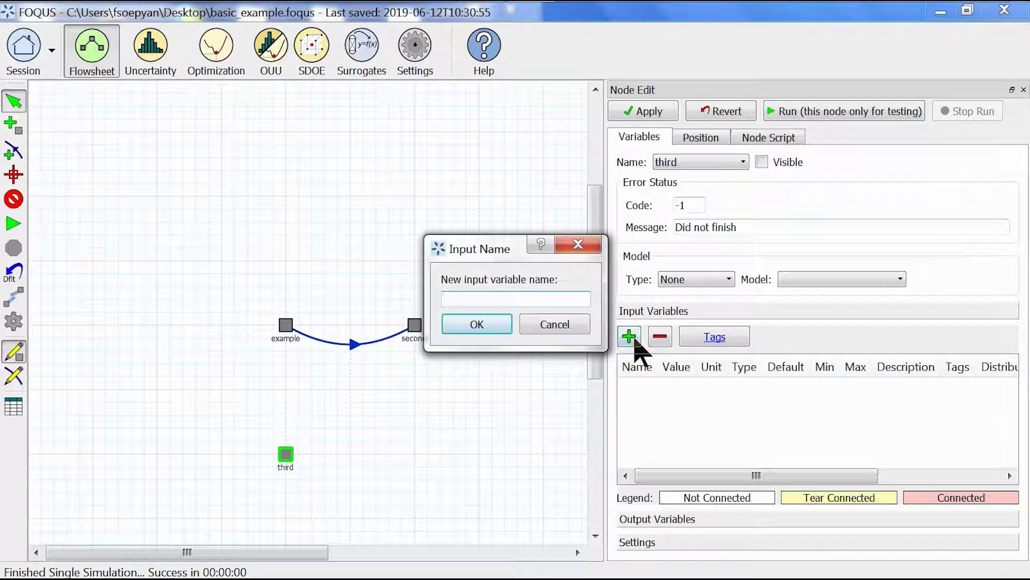
type("x3")
key("Return")
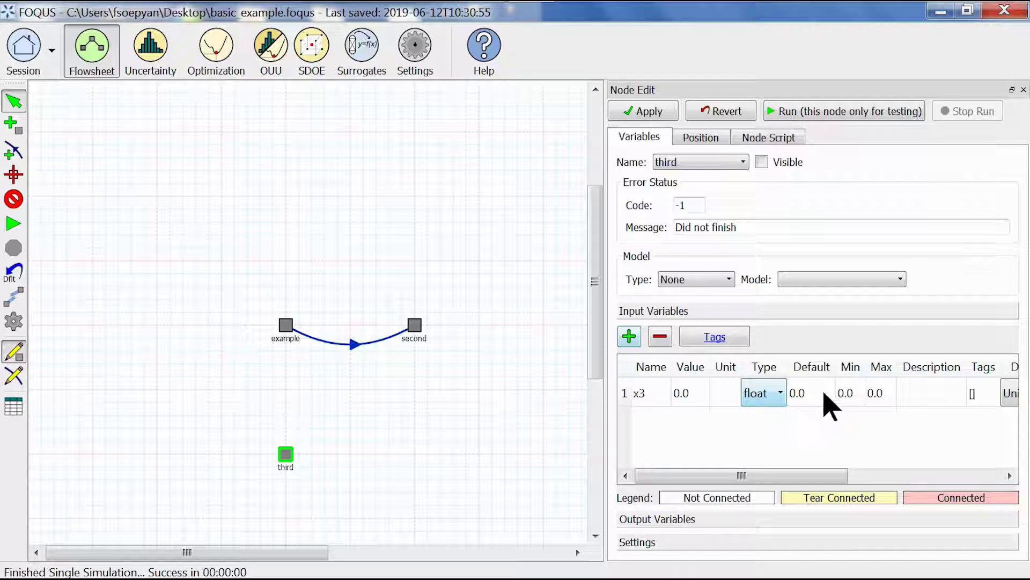
- Set the minimum of x3 to -10, its maximum to 10 and its default to 7
left_click(845, 394)
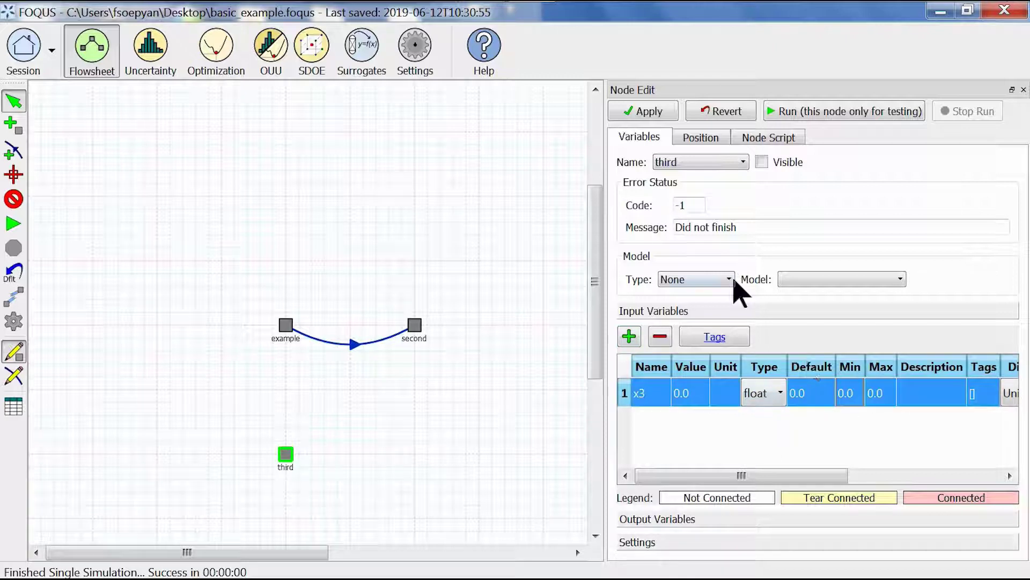
left_click(855, 414)
left_click(851, 396)
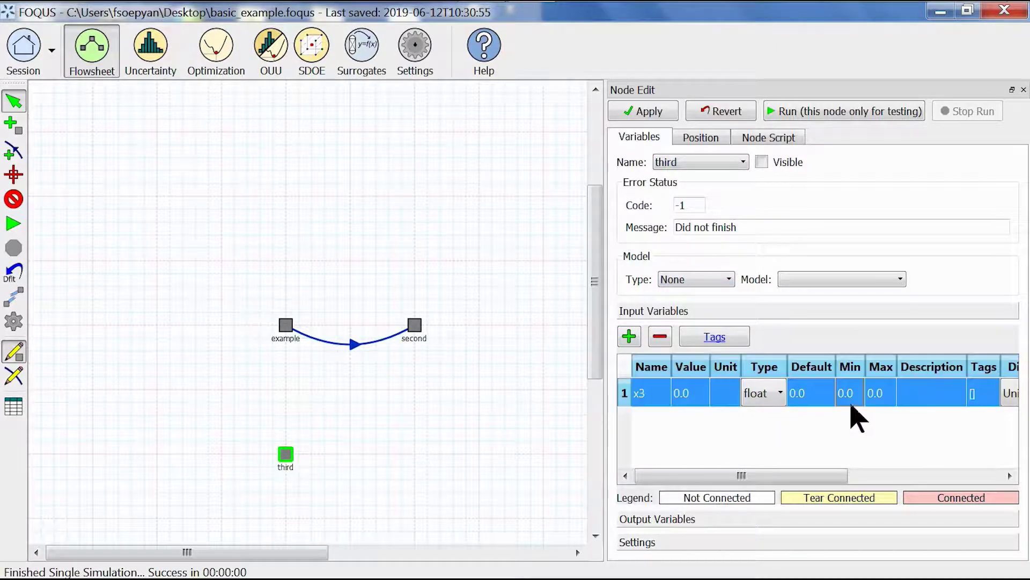
type("-10")
key("Tab")
type("10")
key("Return")
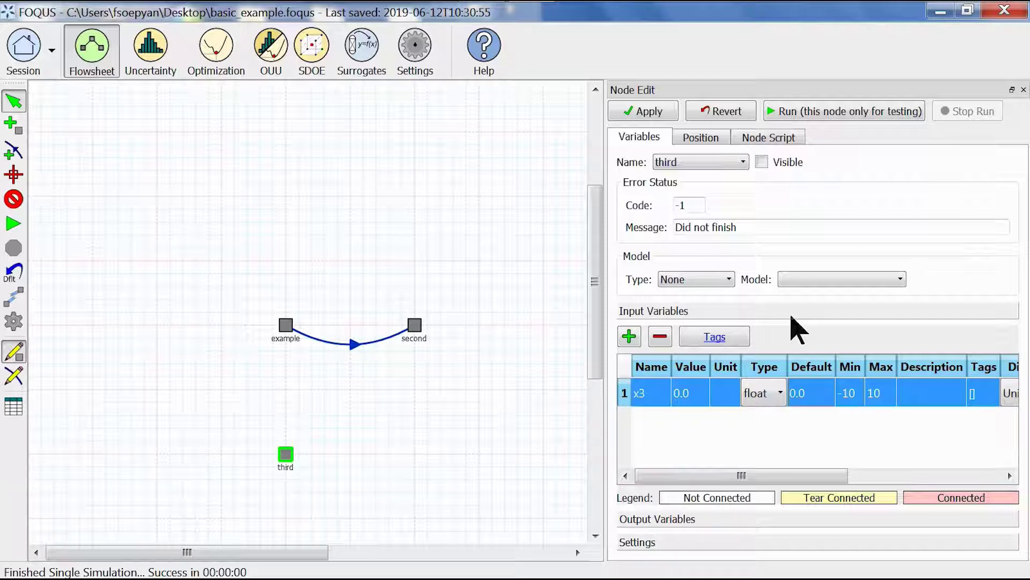
type("5")
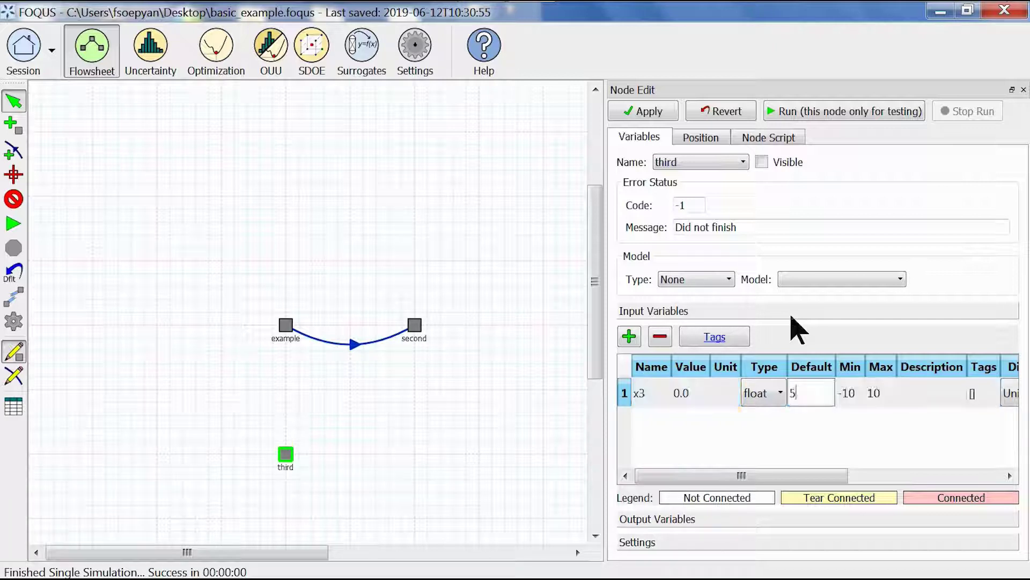
type("7")
key("Return")
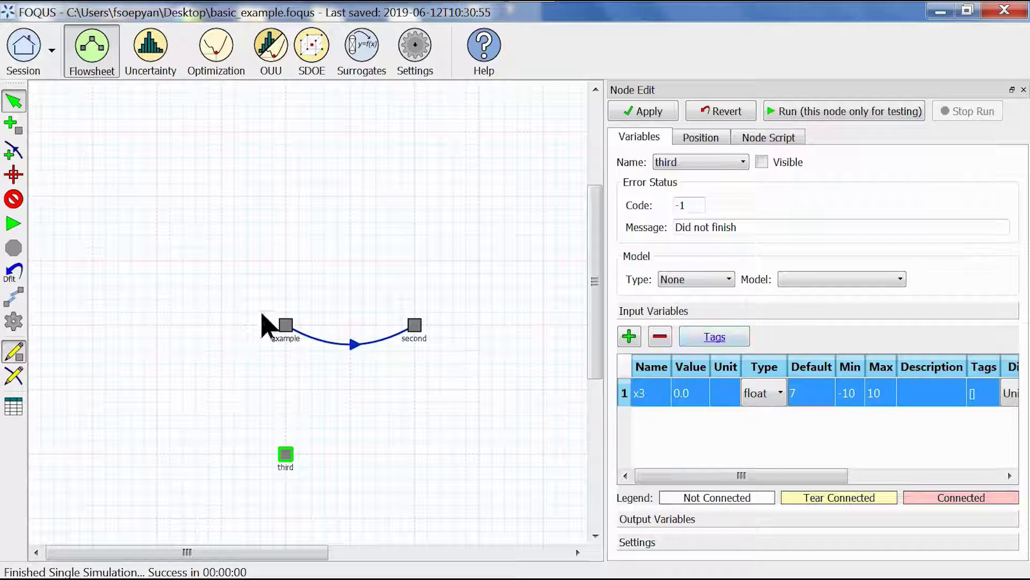
- Load the defaults to replace the flowsheet's current input values
left_click(20, 272)
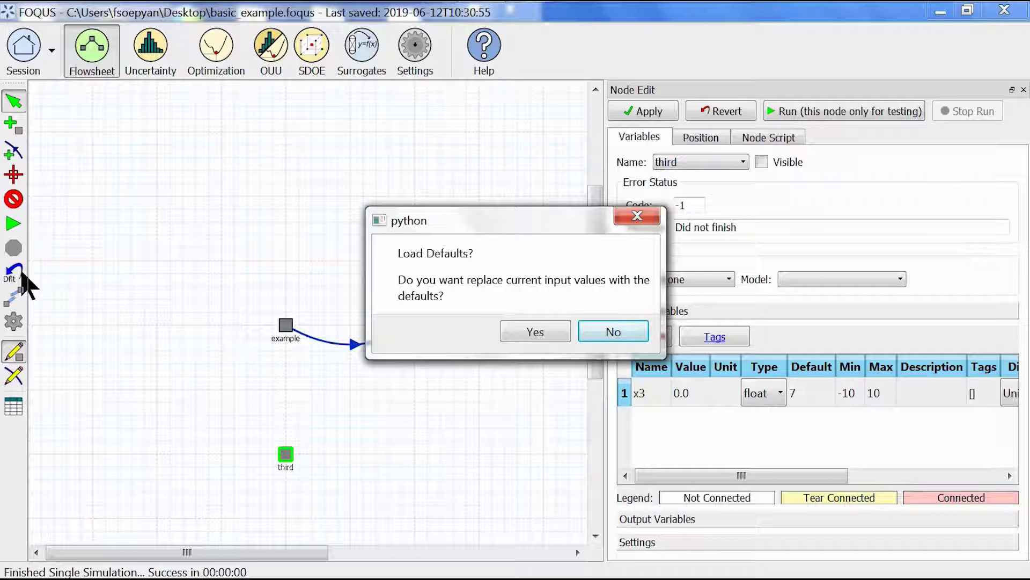
left_click(535, 331)
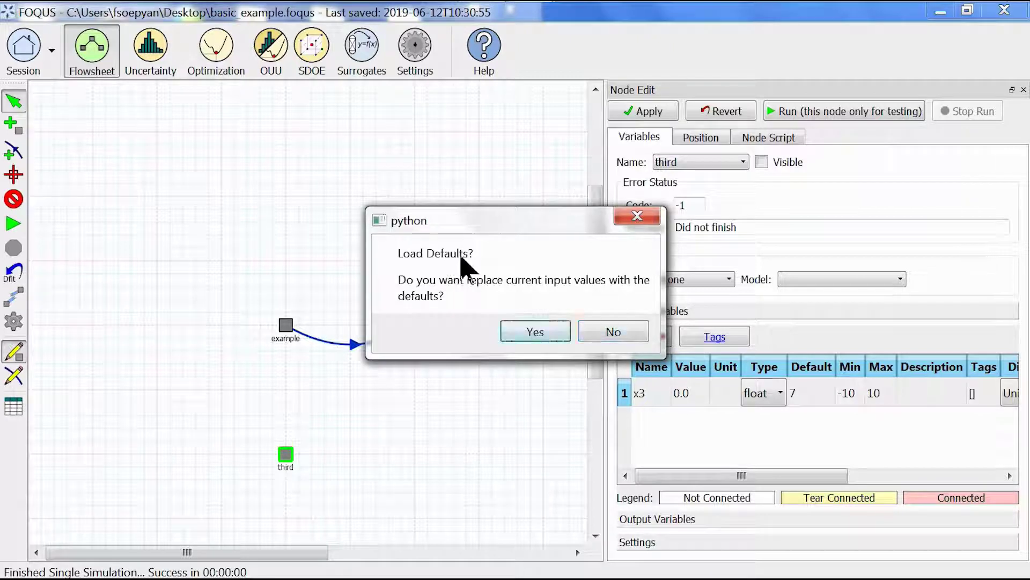
left_click(517, 327)
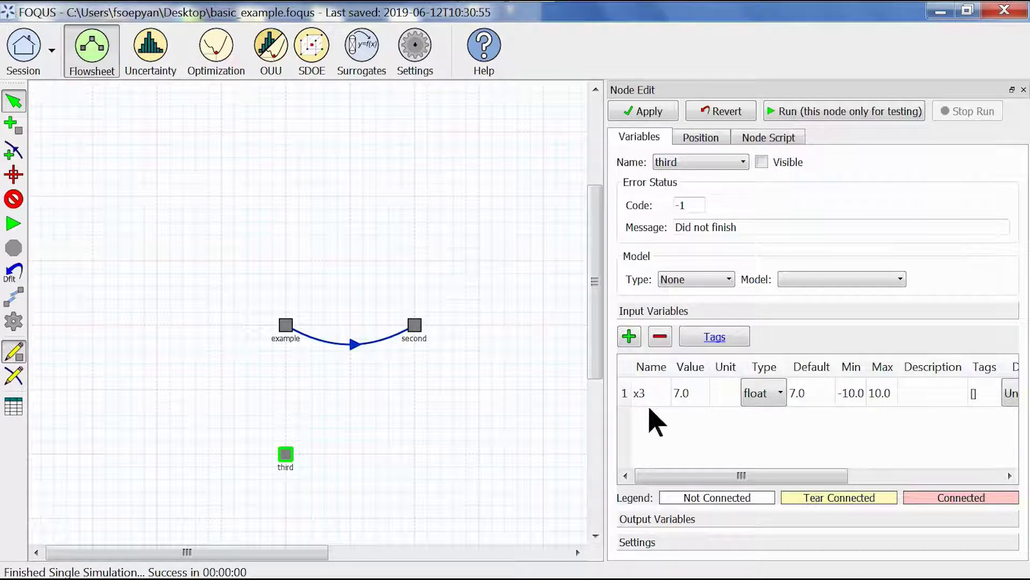
- Add an output variable named y3 to the third node
left_click(665, 520)
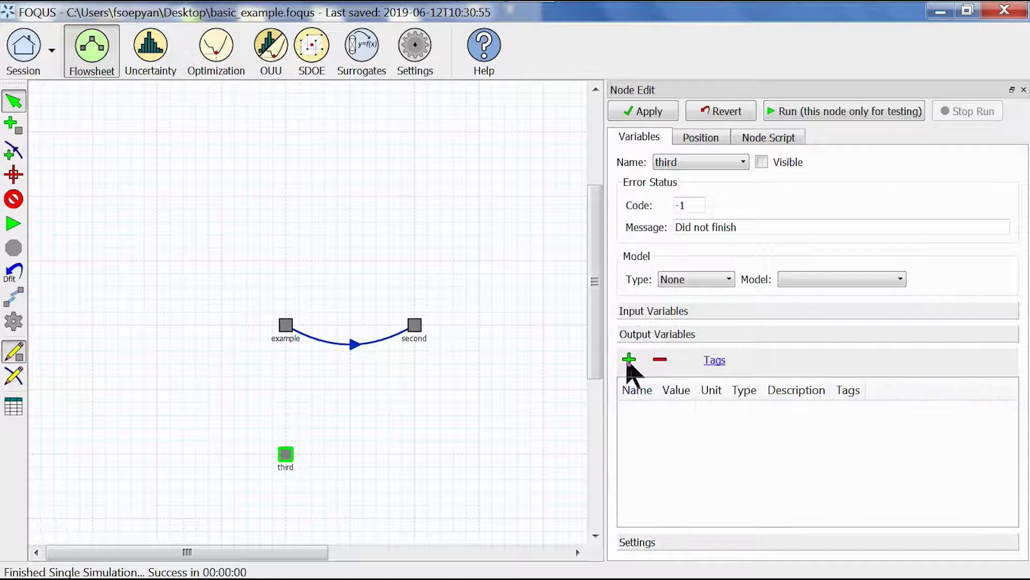
left_click(629, 359)
type("y3")
key("Return")
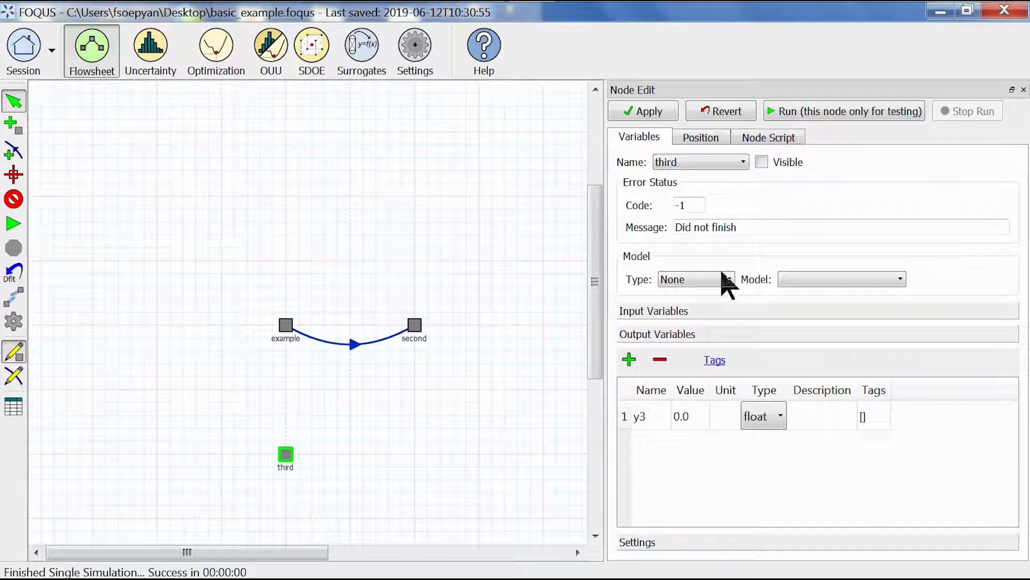
- Enter the third node's script f['y3'] = x['x3'] / 4 and save the session with an empty change log entry
left_click(781, 138)
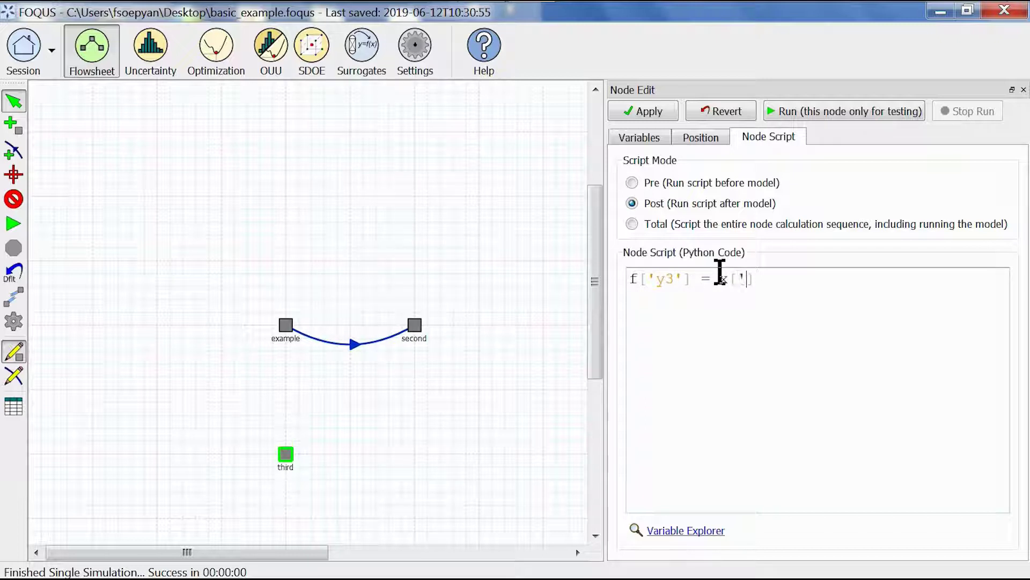
type("x3")
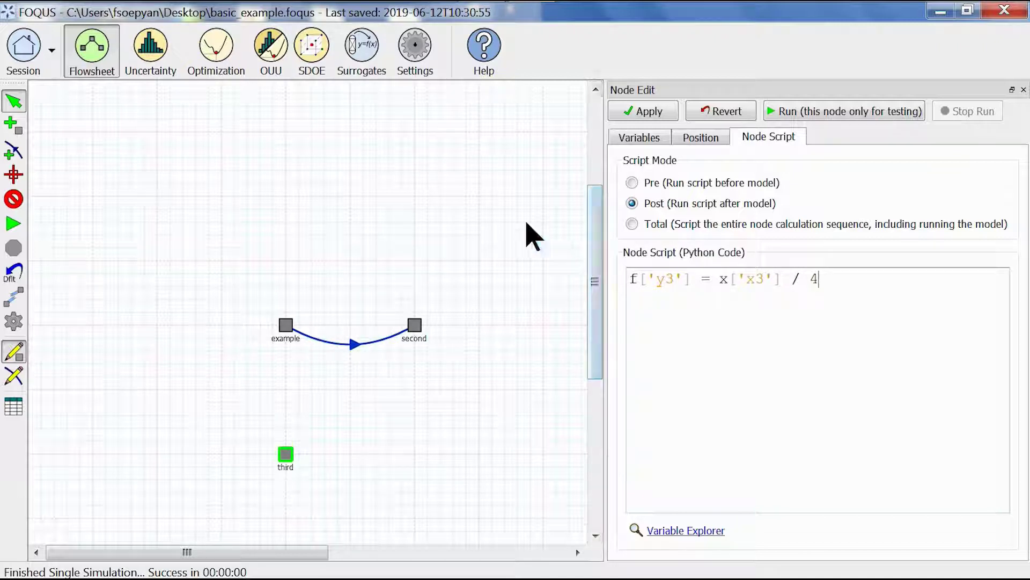
key("ctrl+s")
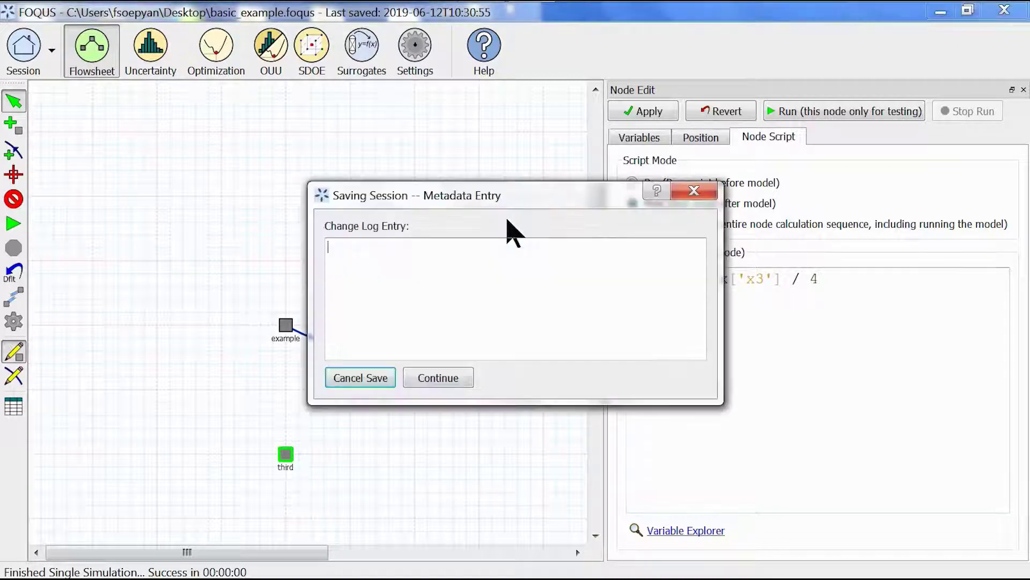
left_click(449, 381)
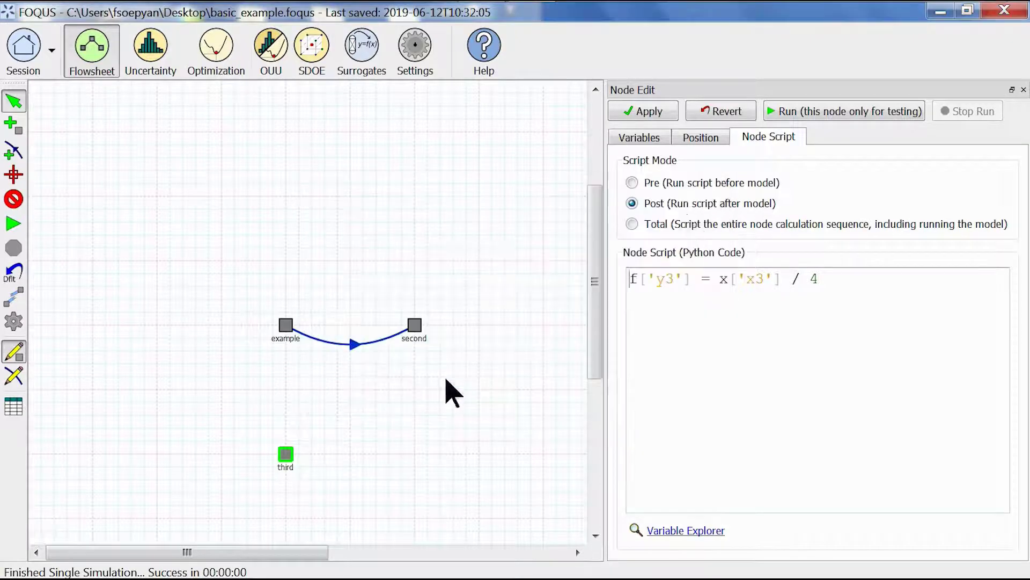
- Run only the third node as a test and check its input and output variable values
left_click(831, 113)
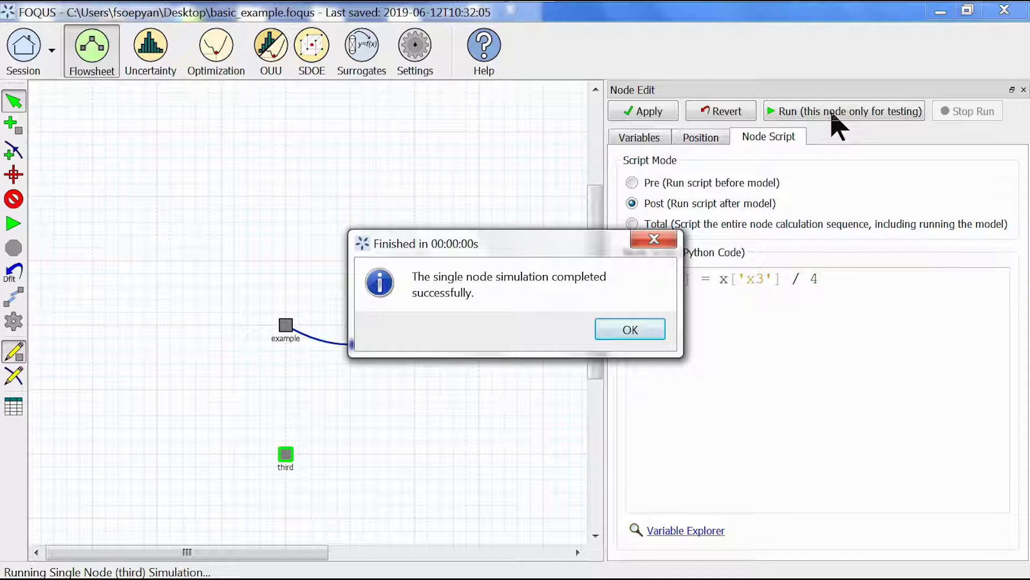
left_click(613, 326)
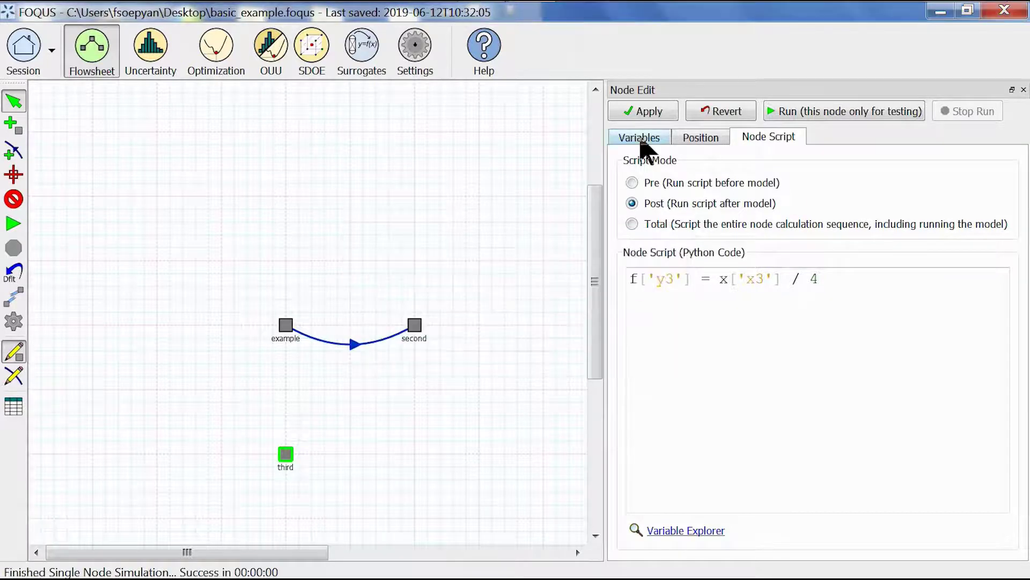
left_click(641, 141)
left_click(644, 314)
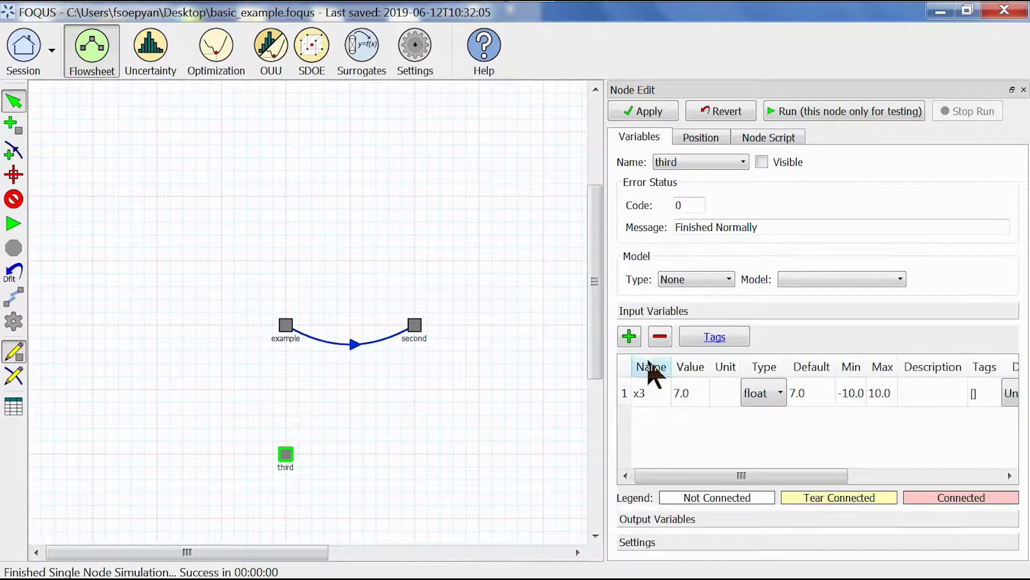
left_click(656, 520)
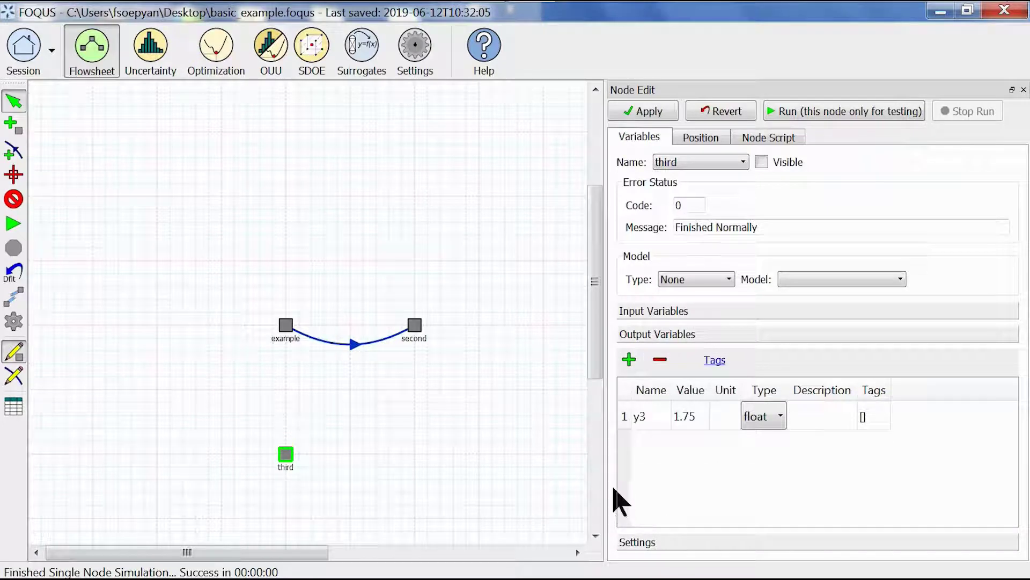
- Draw an edge from the example node to the third node, returning to selection mode
left_click(268, 354)
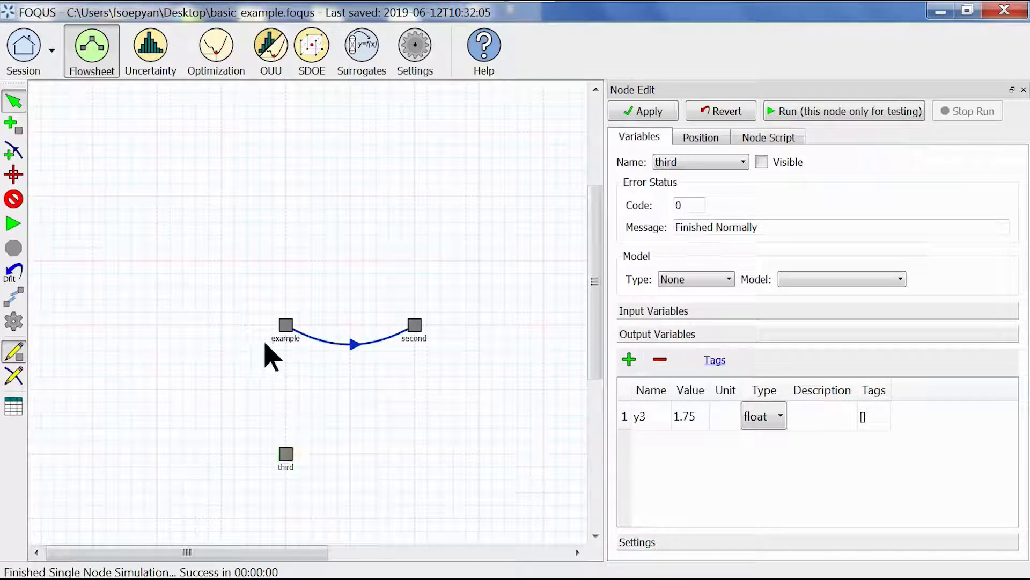
left_click(22, 157)
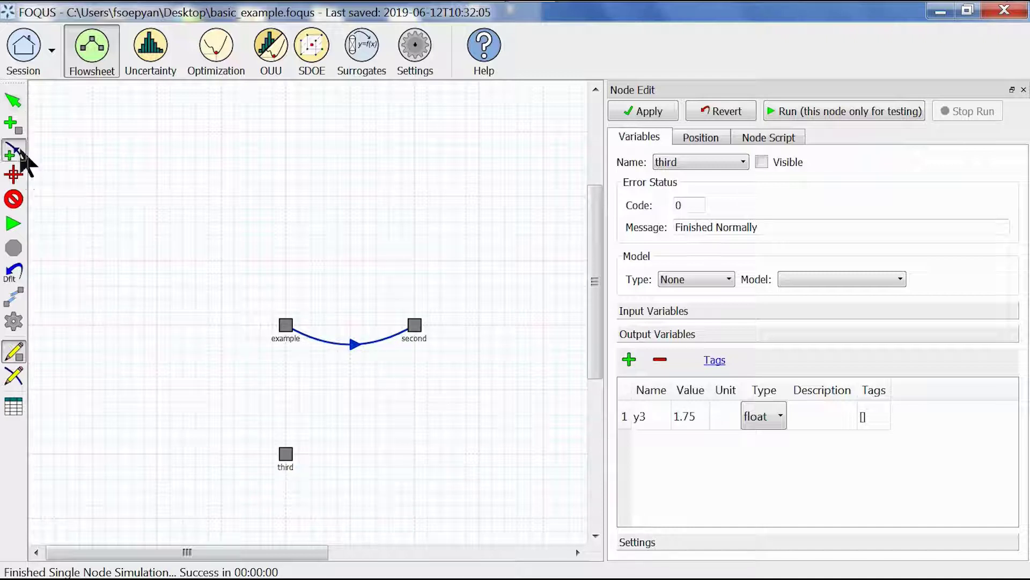
left_click(286, 327)
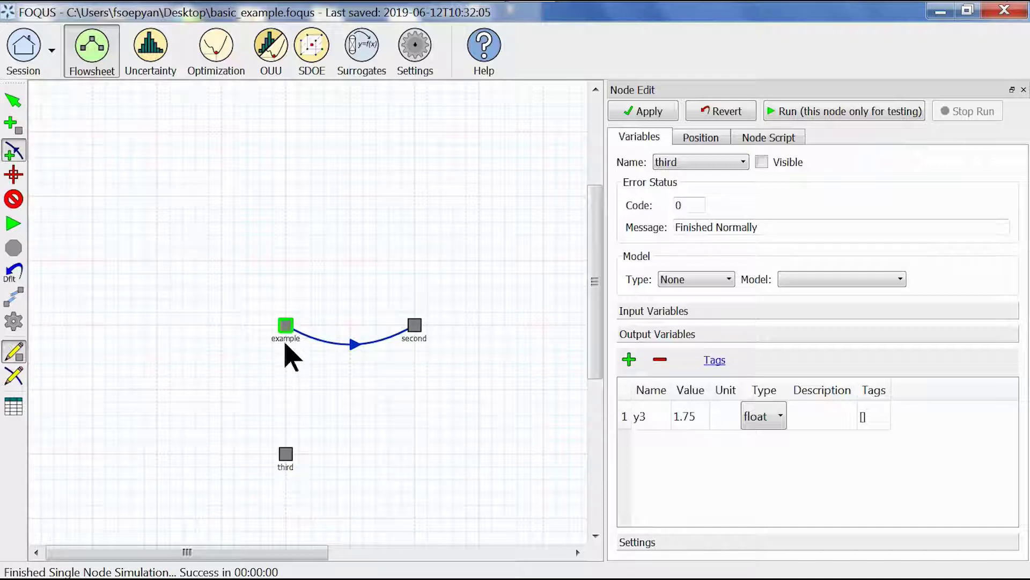
left_click(285, 459)
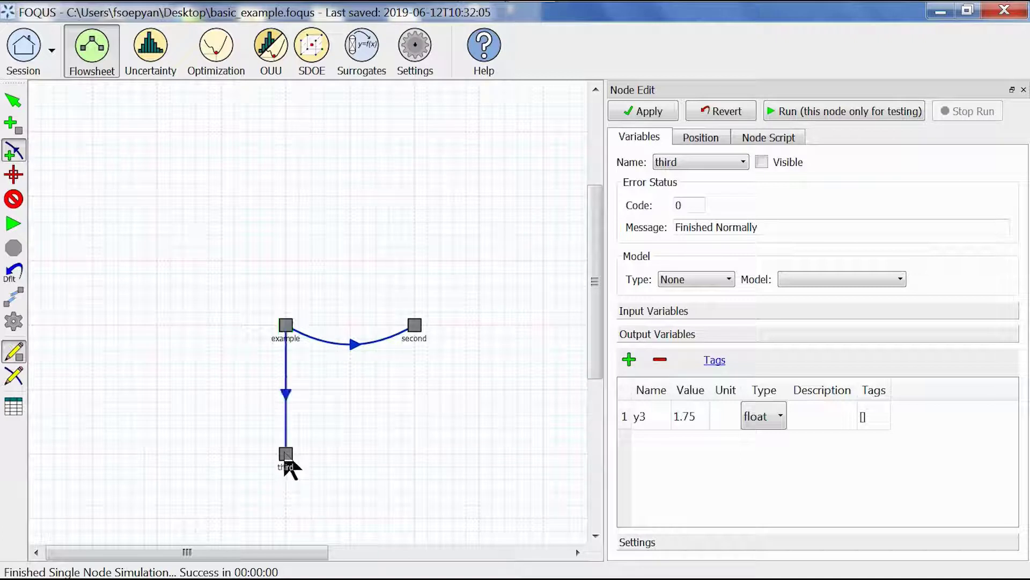
left_click(15, 104)
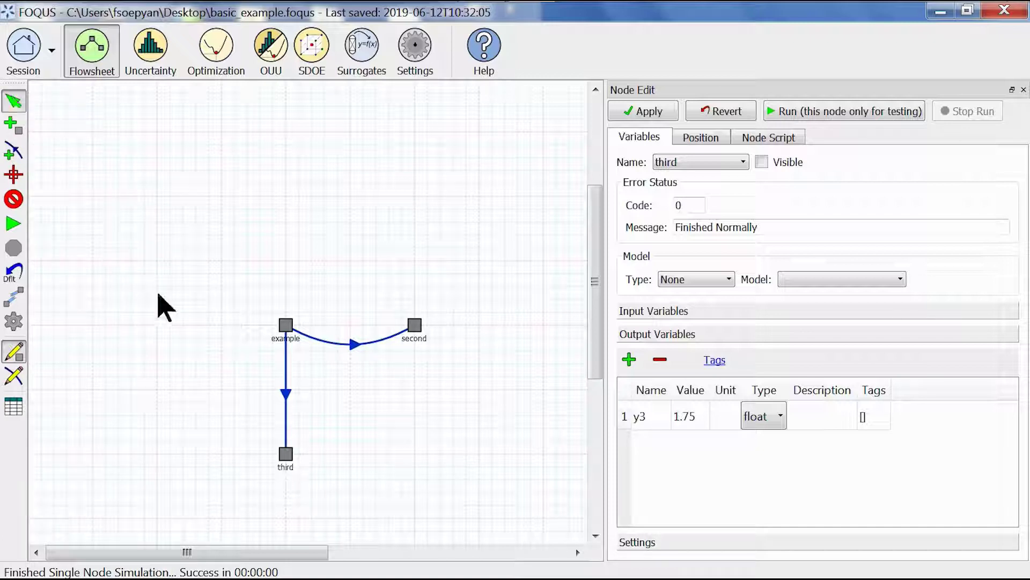
- Unlock the edge between the example and third nodes for editing and add a variable connection to it
left_click(13, 378)
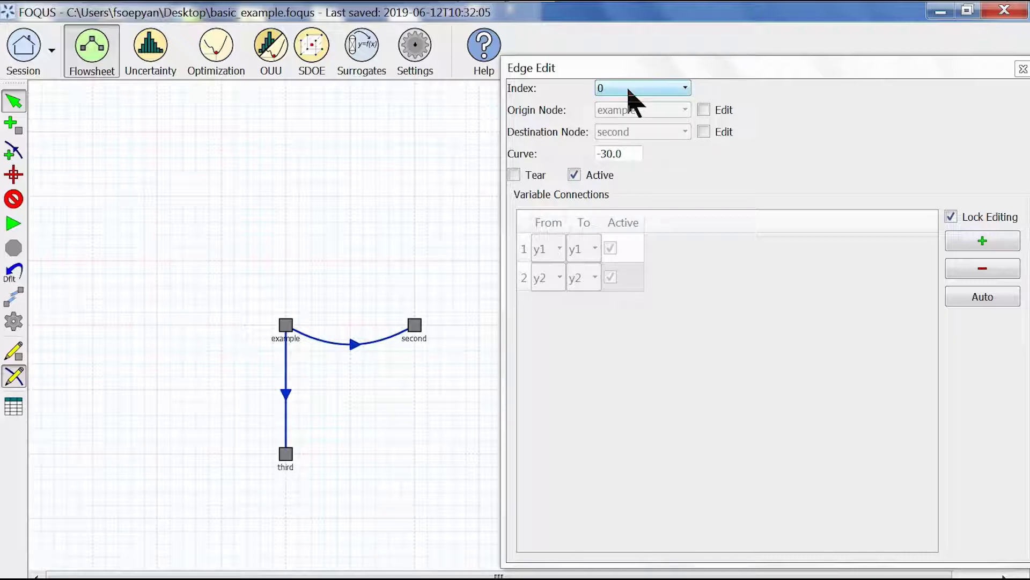
left_click(286, 400)
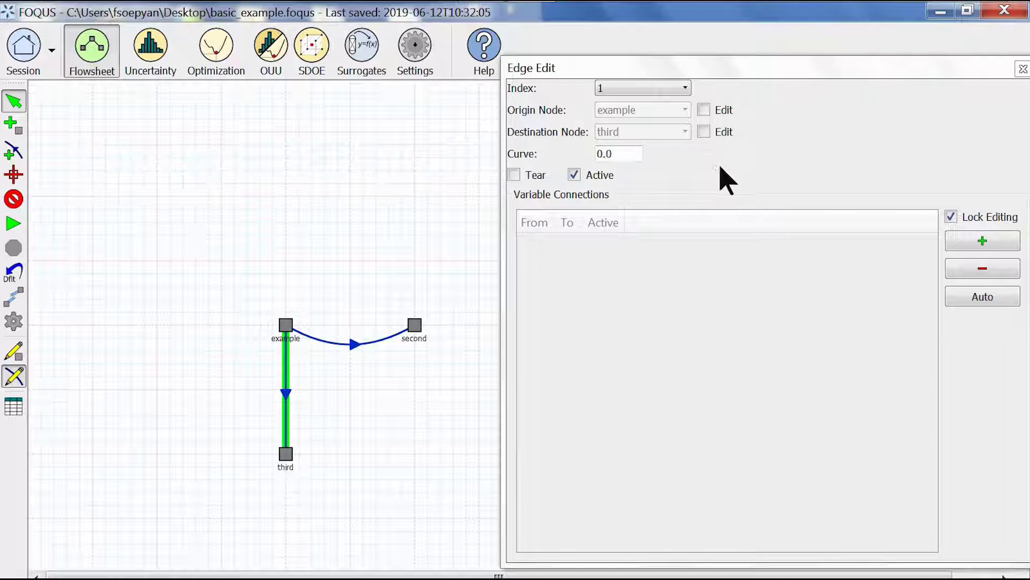
left_click(950, 219)
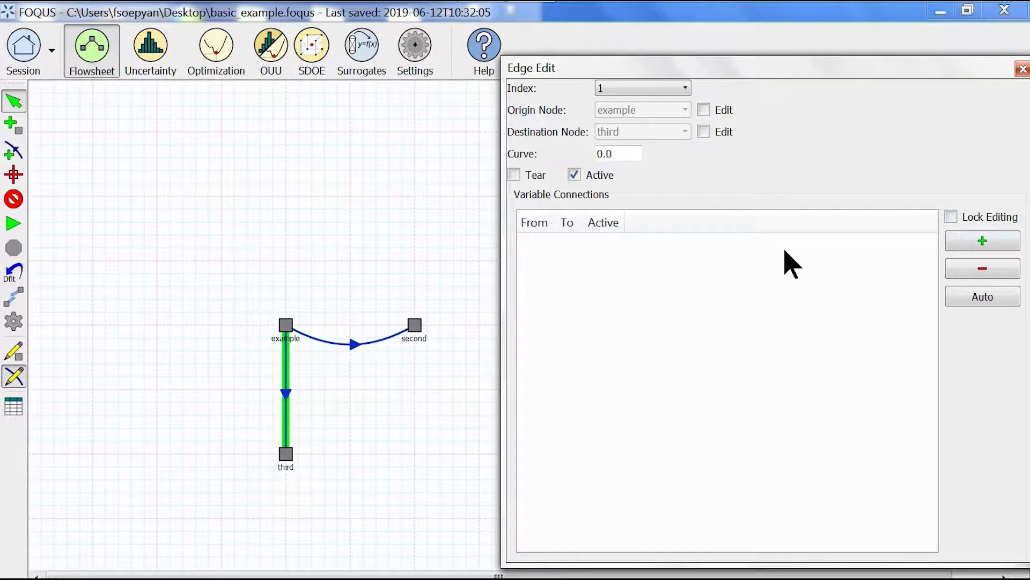
left_click(972, 242)
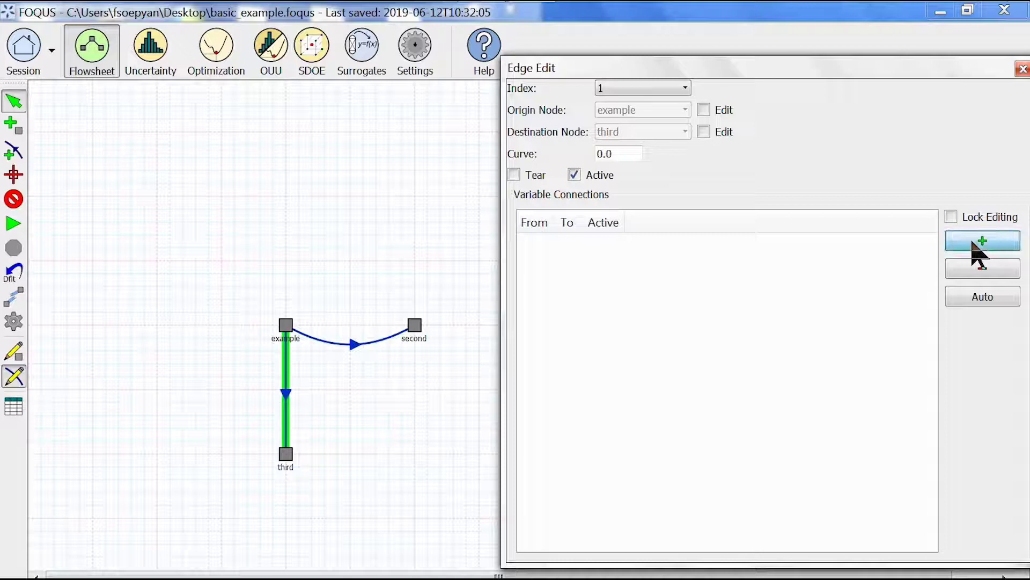
left_click(975, 251)
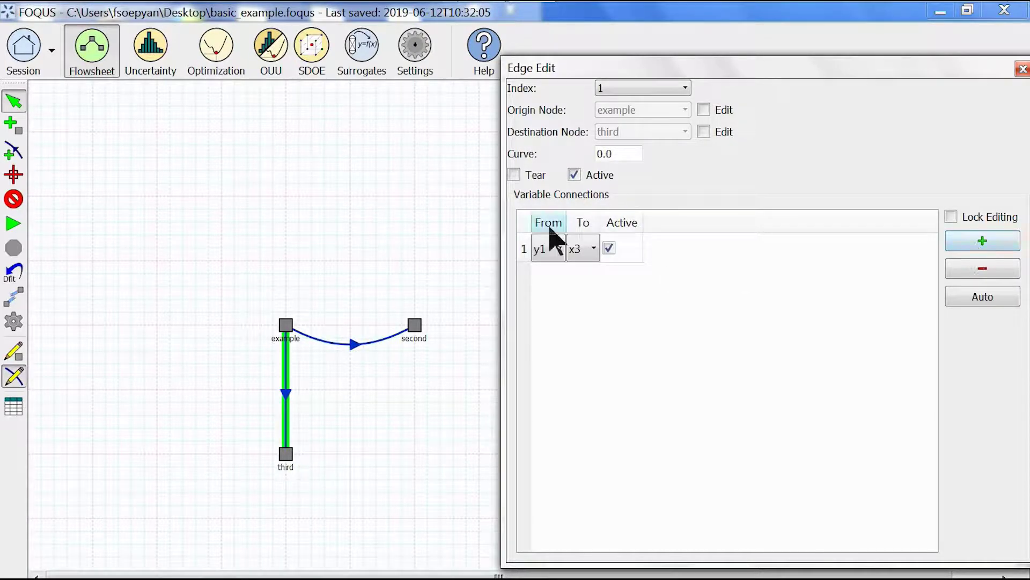
- Widen the connection table's columns and choose y1 as the origin variable and x3 as the destination variable
left_click_drag(564, 222, 709, 222)
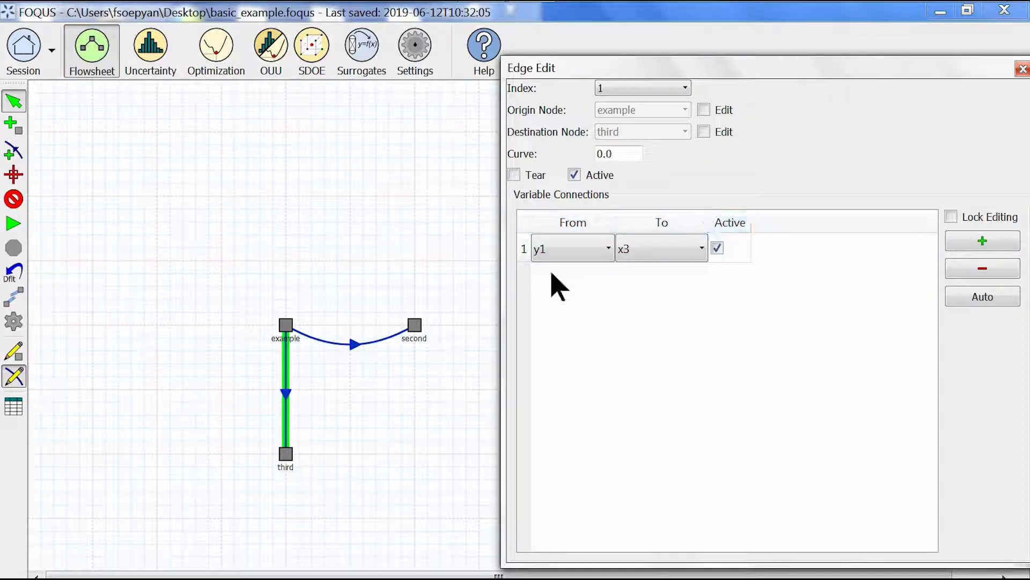
left_click(575, 249)
left_click(577, 249)
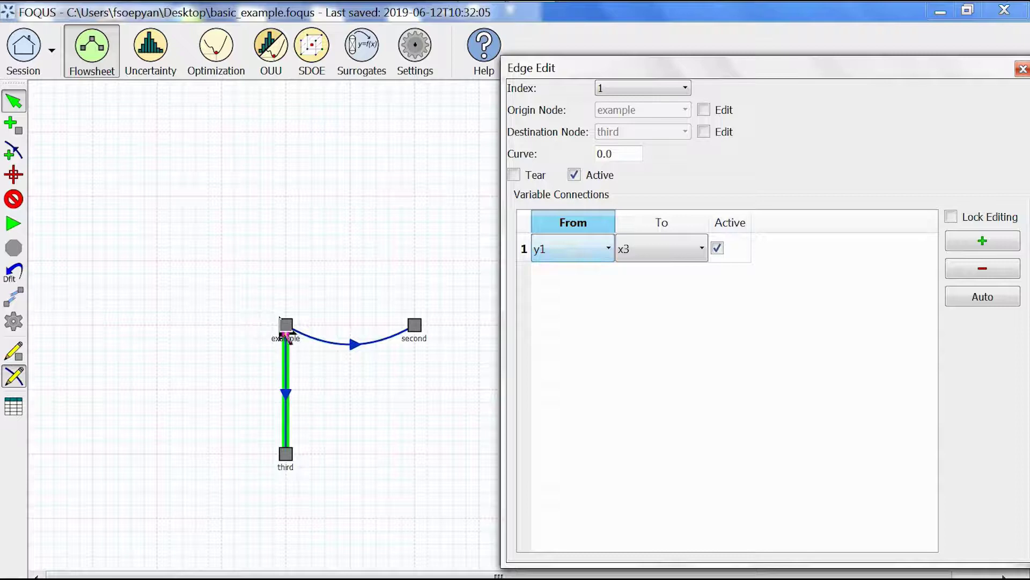
left_click(644, 243)
left_click(646, 269)
left_click(780, 333)
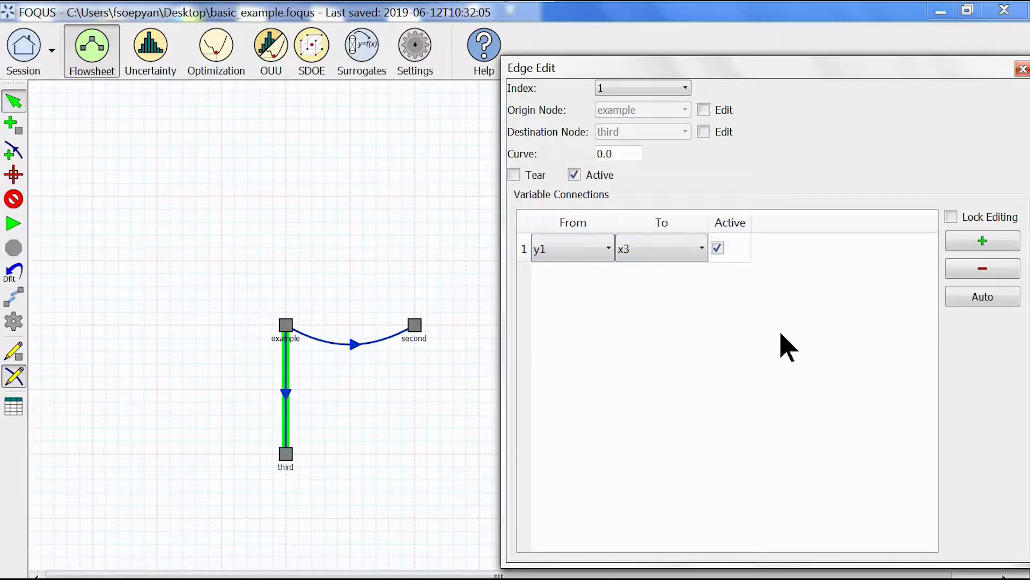
- Add a second variable connection to the edge between the example and third nodes, and remove that extra connection
left_click(975, 243)
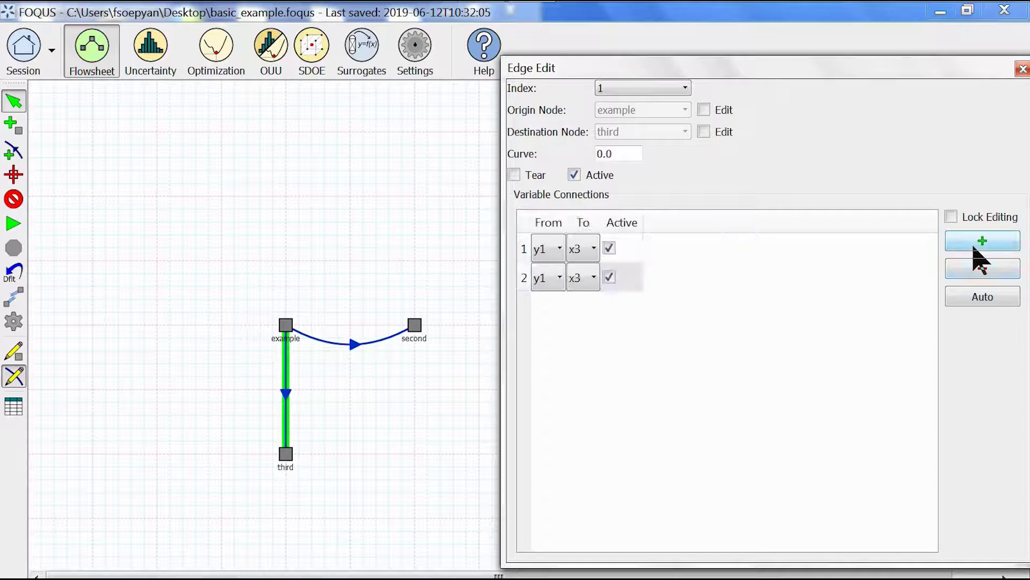
left_click(636, 282)
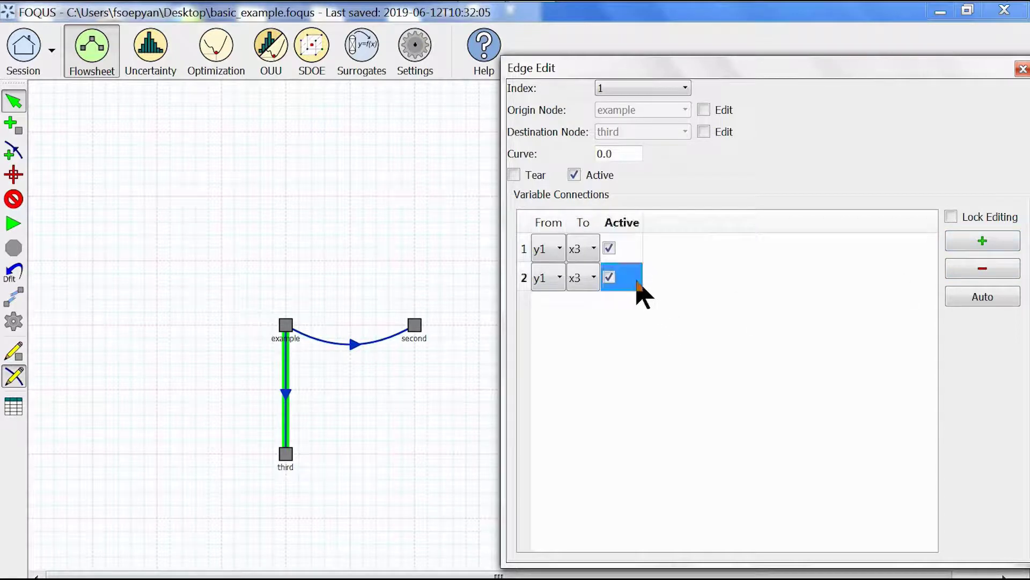
left_click(525, 279)
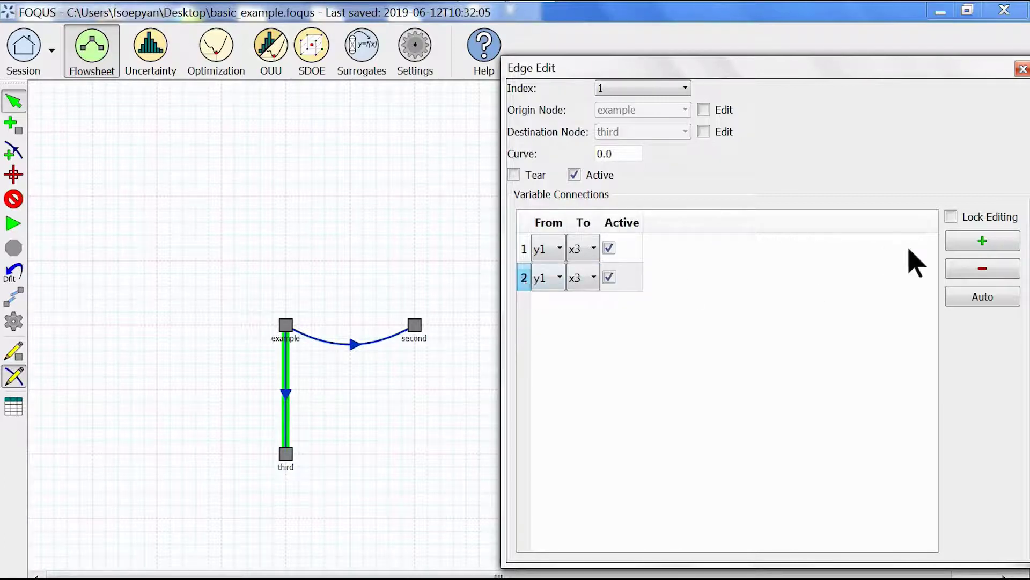
left_click(966, 269)
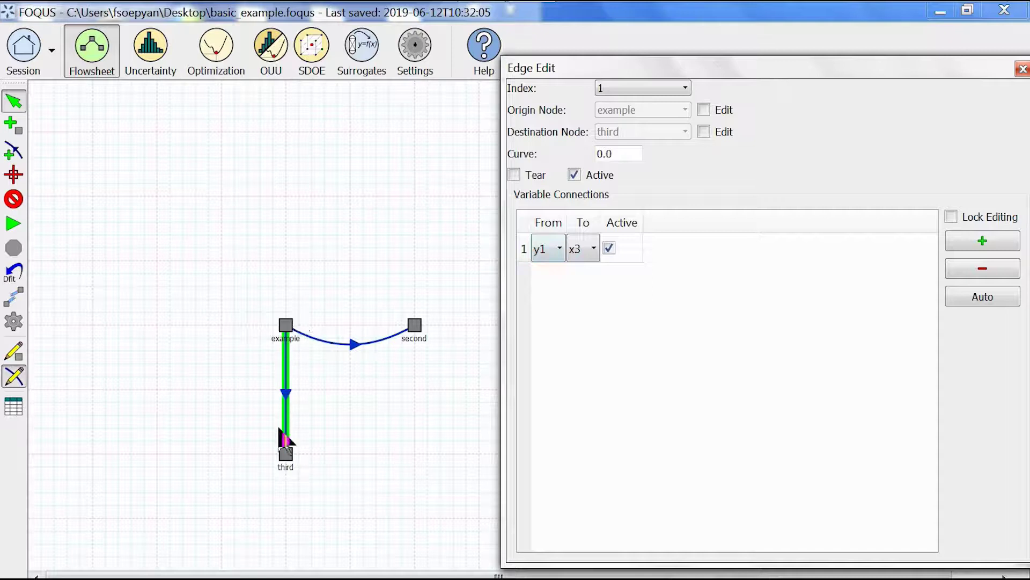
- Lock the variable connections of the edge between the example and third nodes against editing and close the edge editor
left_click(951, 217)
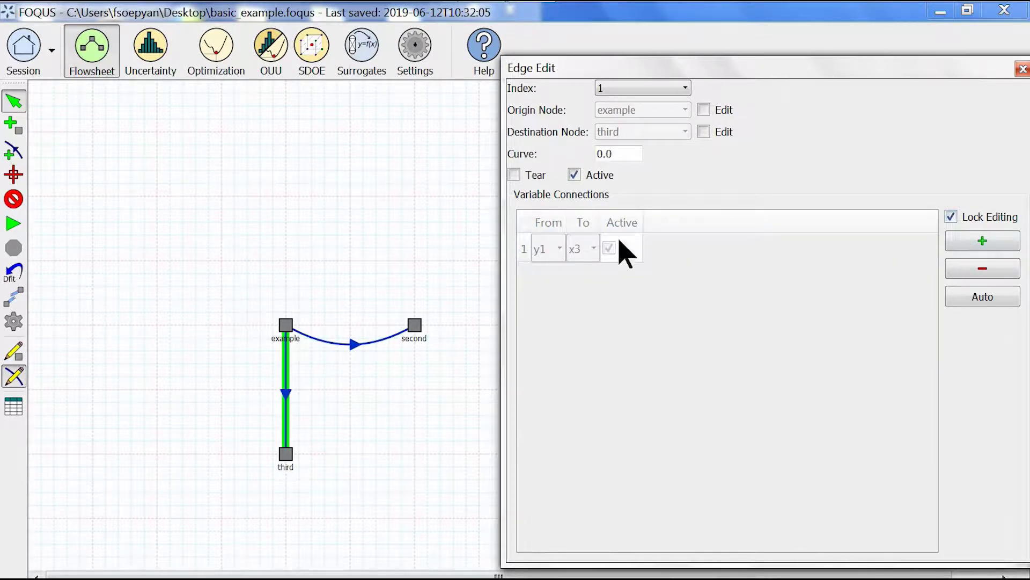
left_click(1023, 68)
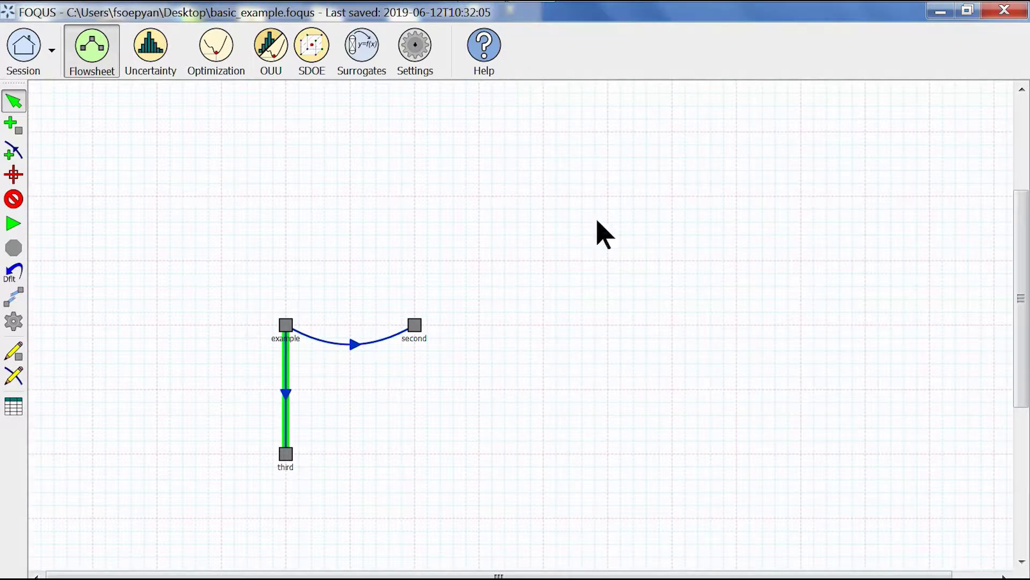
- Open the third node in the node editor and check how its input variable x3 is marked
left_click(15, 355)
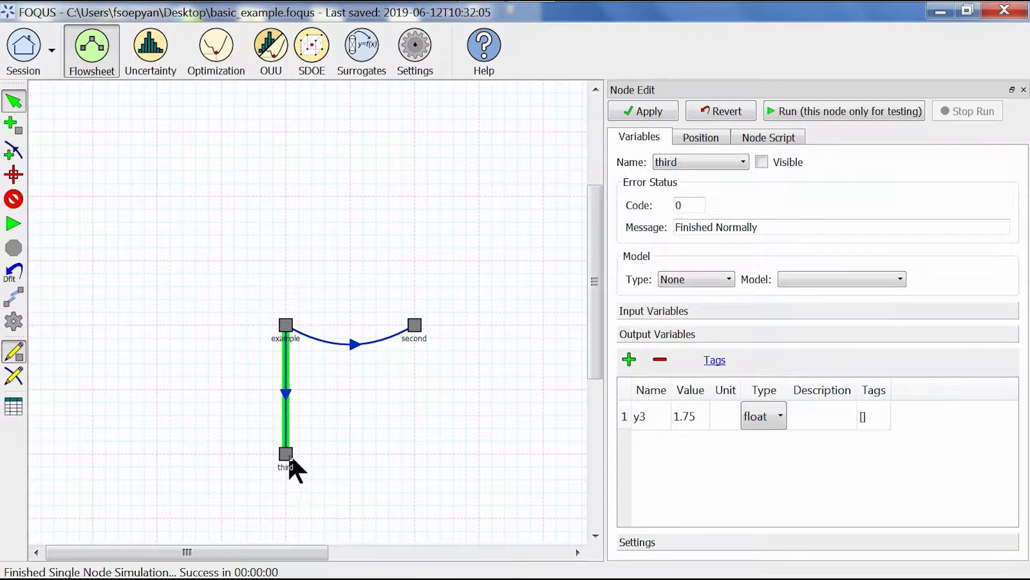
left_click(288, 456)
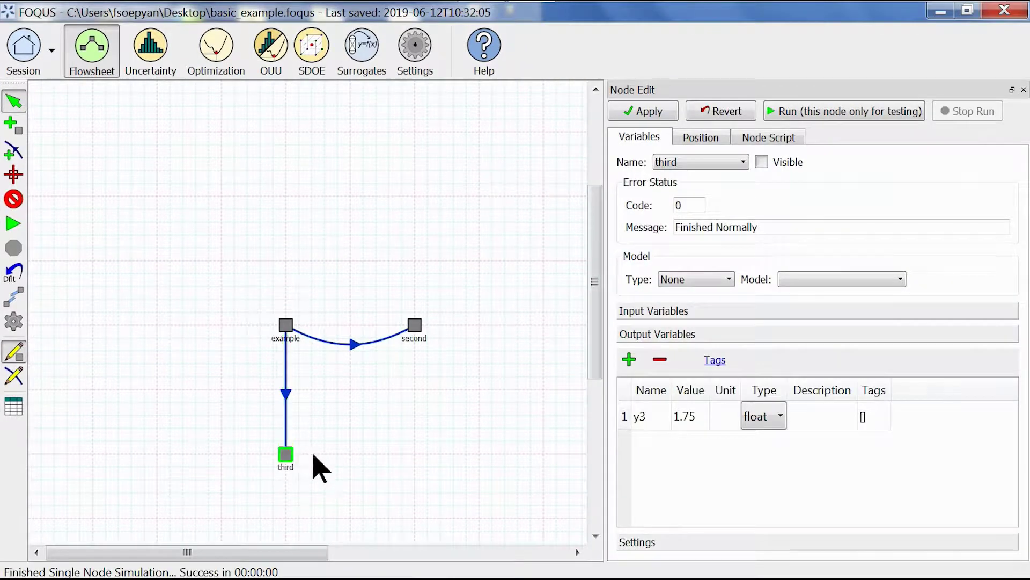
left_click(647, 312)
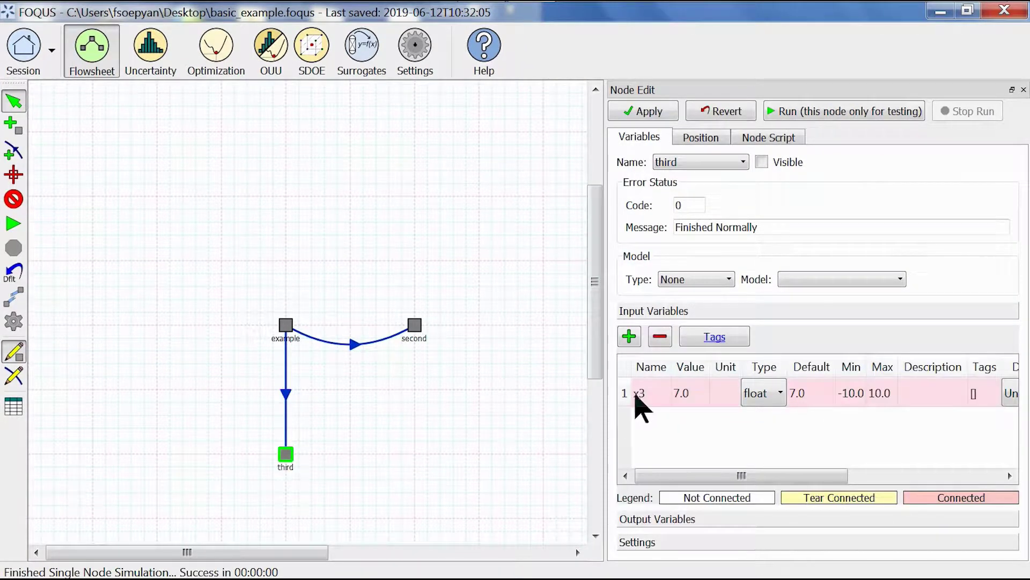
left_click(708, 391)
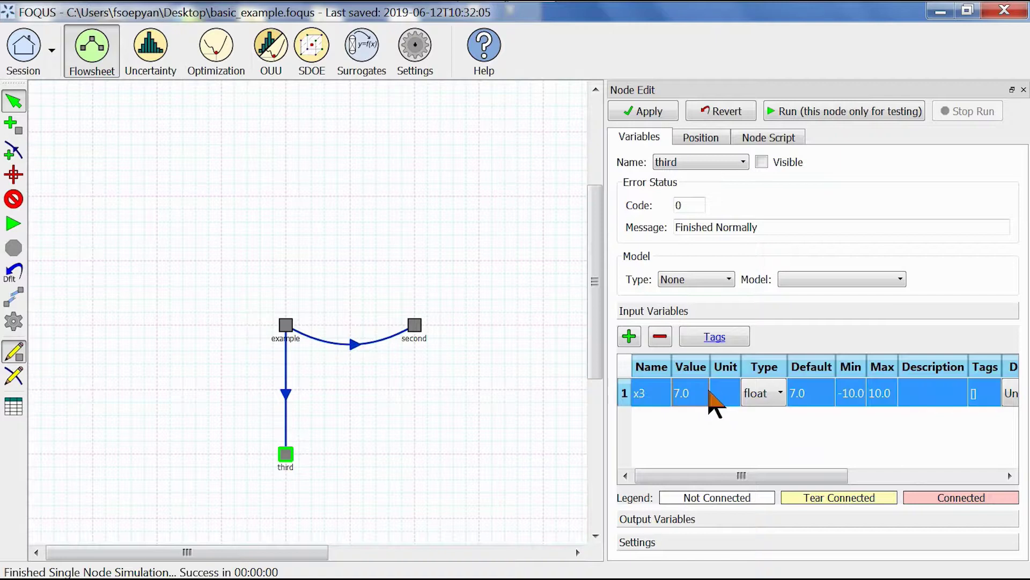
left_click(700, 426)
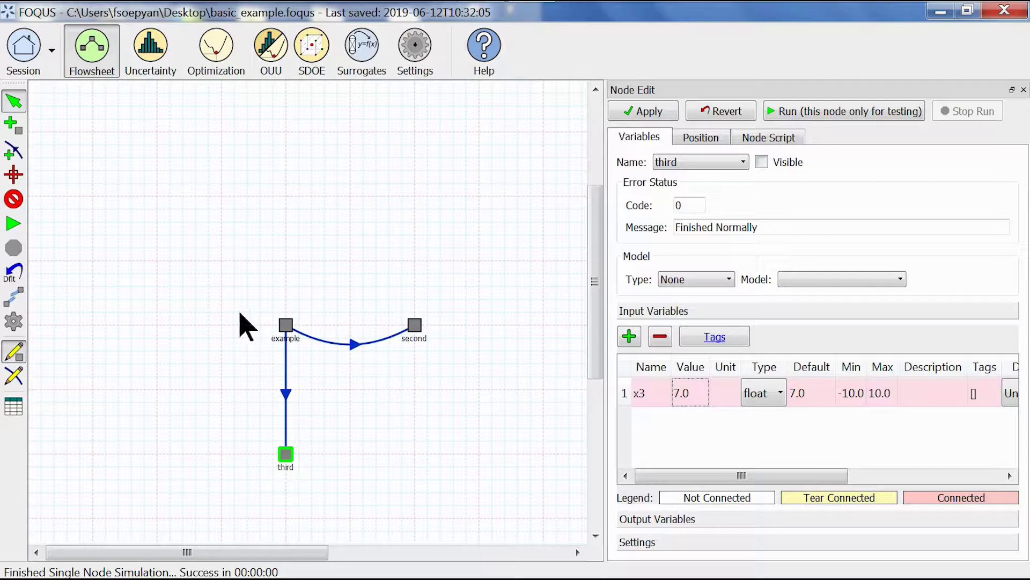
- Save the session with an empty change log entry and run the whole flowsheet simulation
key("ctrl+s")
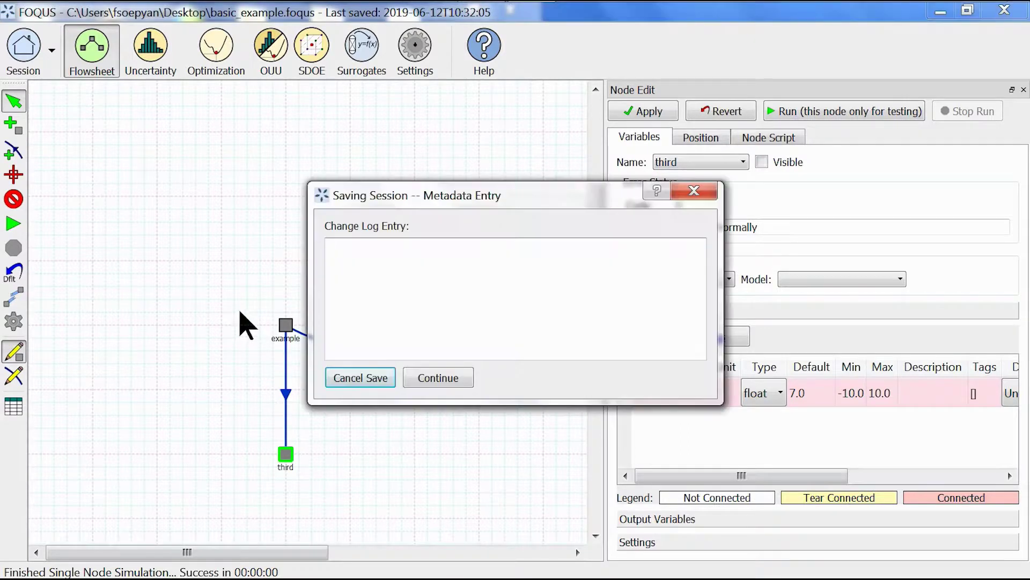
left_click(416, 379)
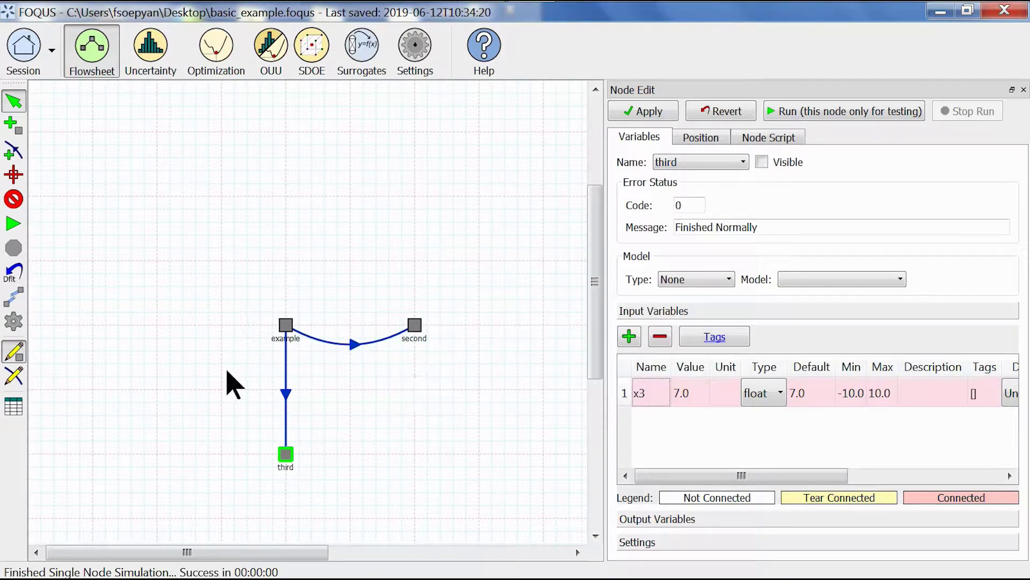
left_click(13, 223)
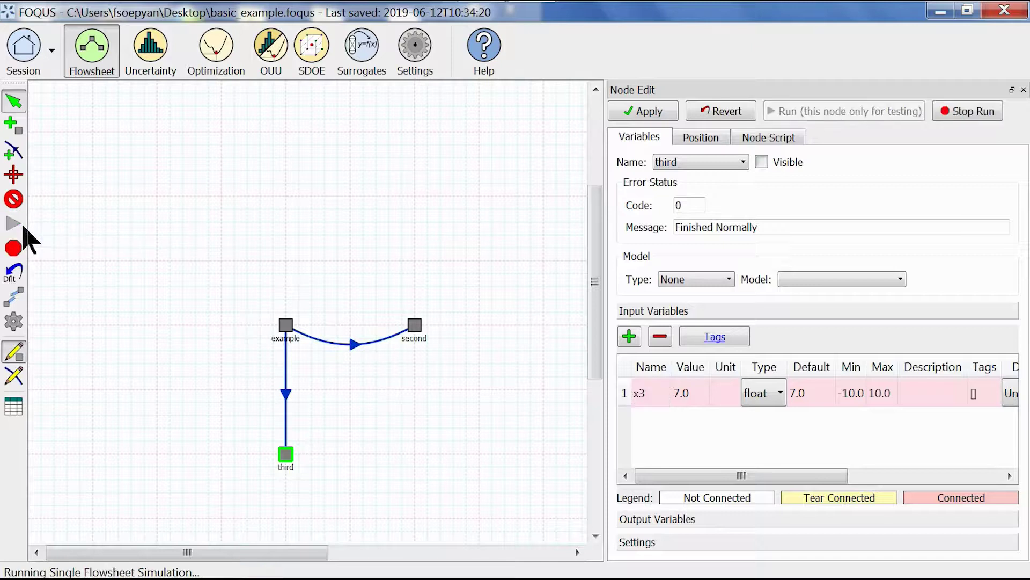
key("Return")
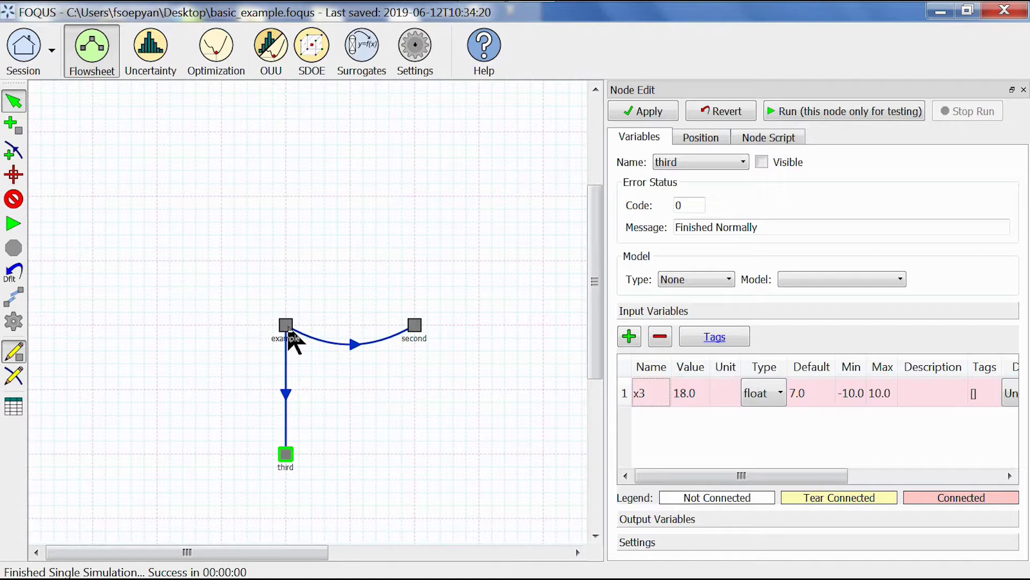
- Select the example node and check the values of its output variables y1 and y2
left_click(286, 326)
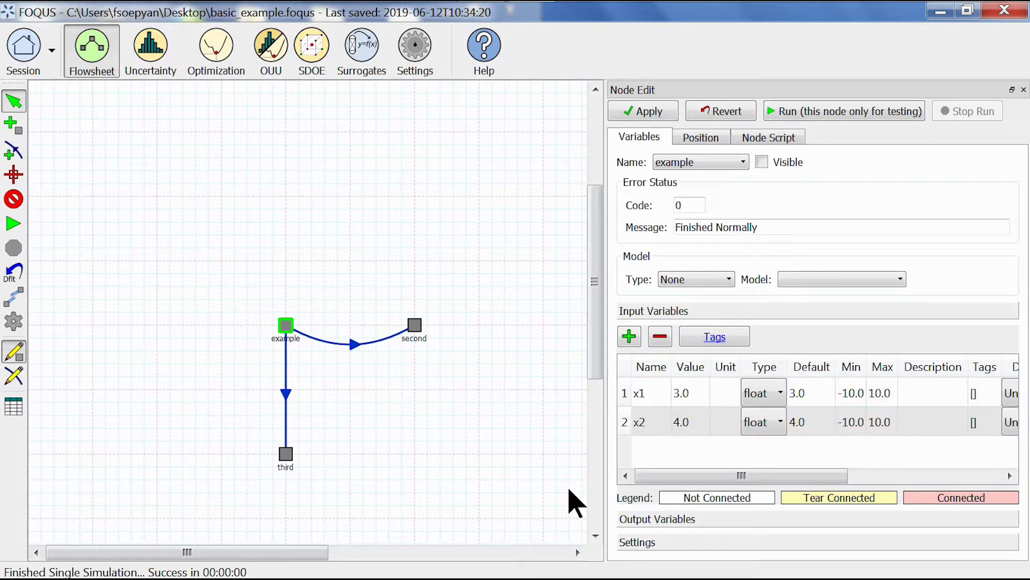
left_click(640, 518)
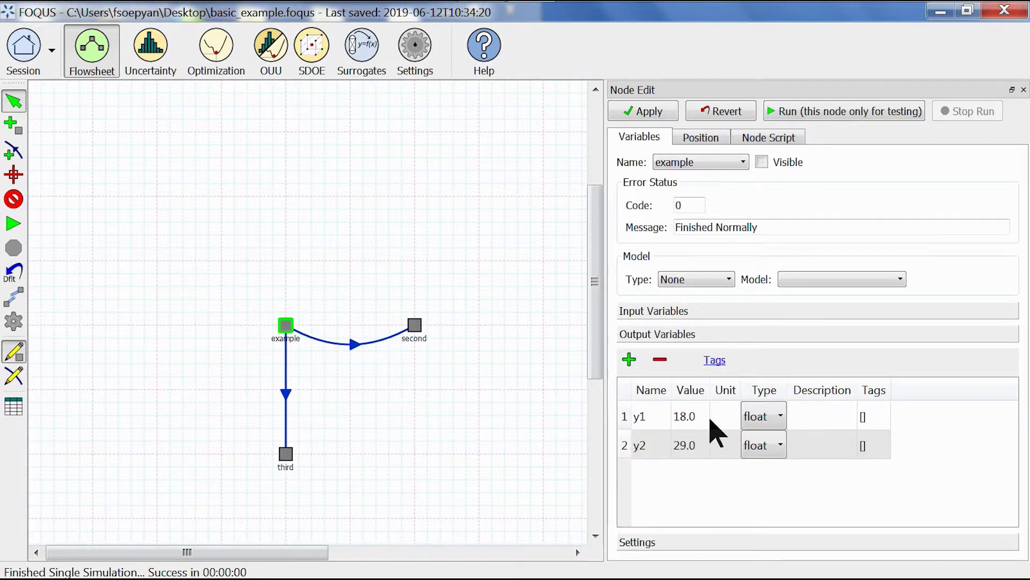